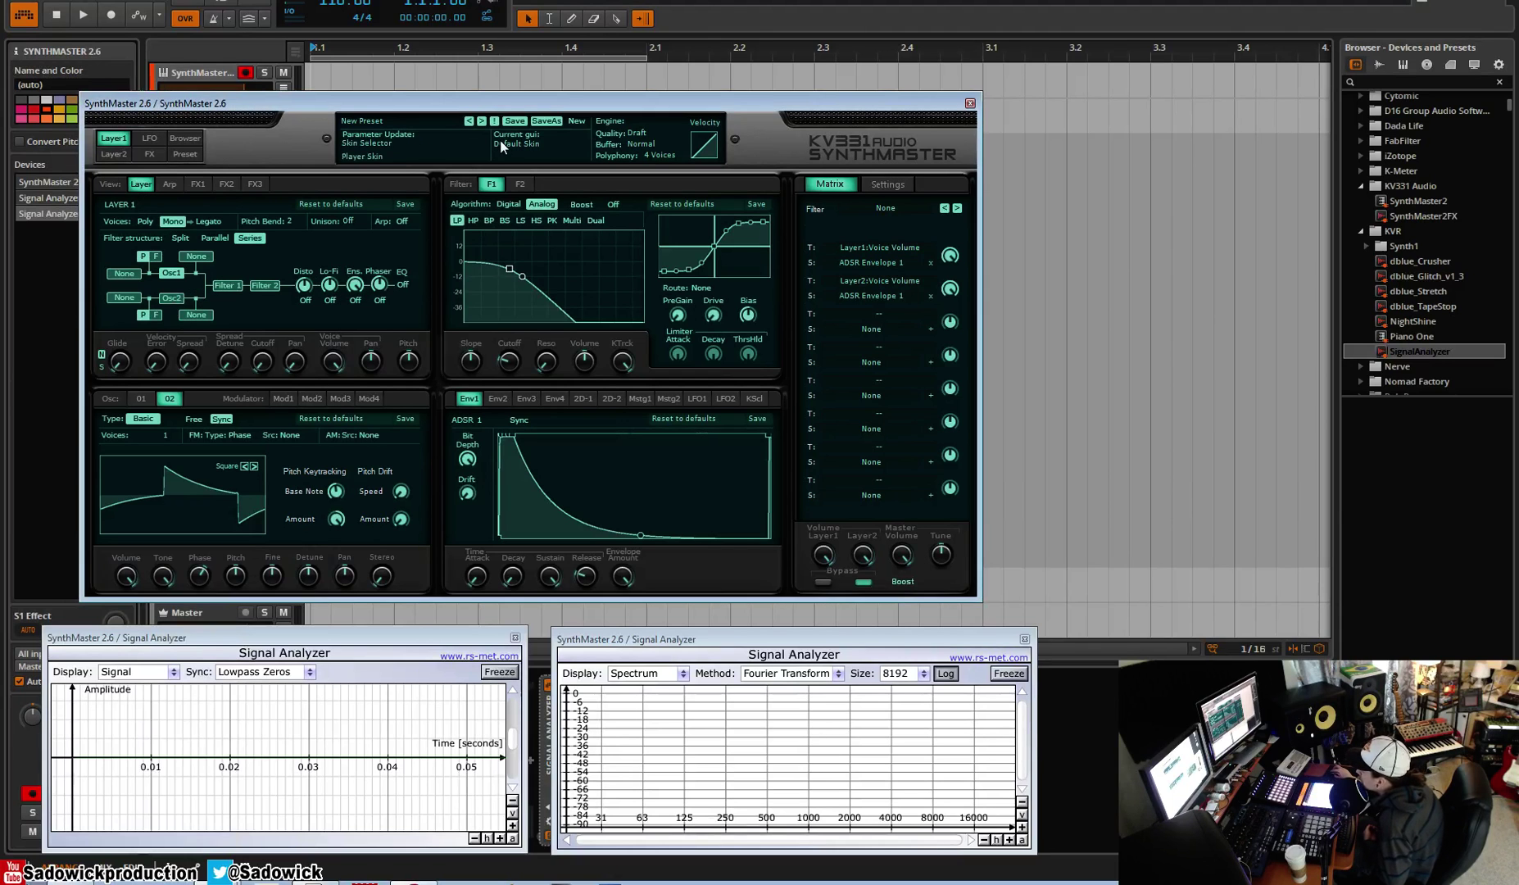
- Load the default patch and set oscillator 2 to a square wave with Sync on
click(577, 120)
click(598, 125)
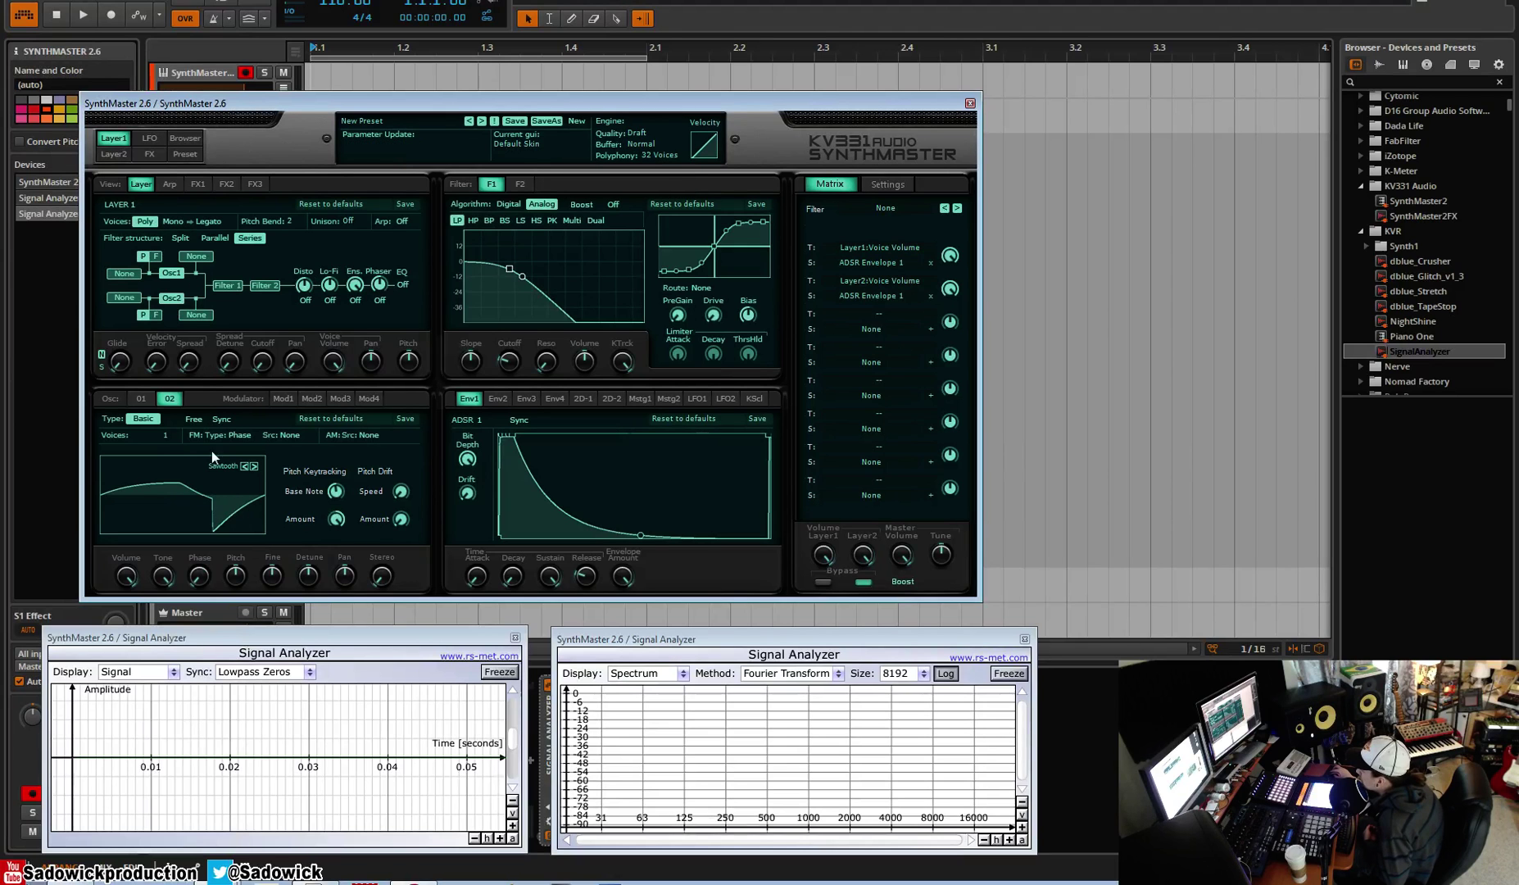
click(154, 412)
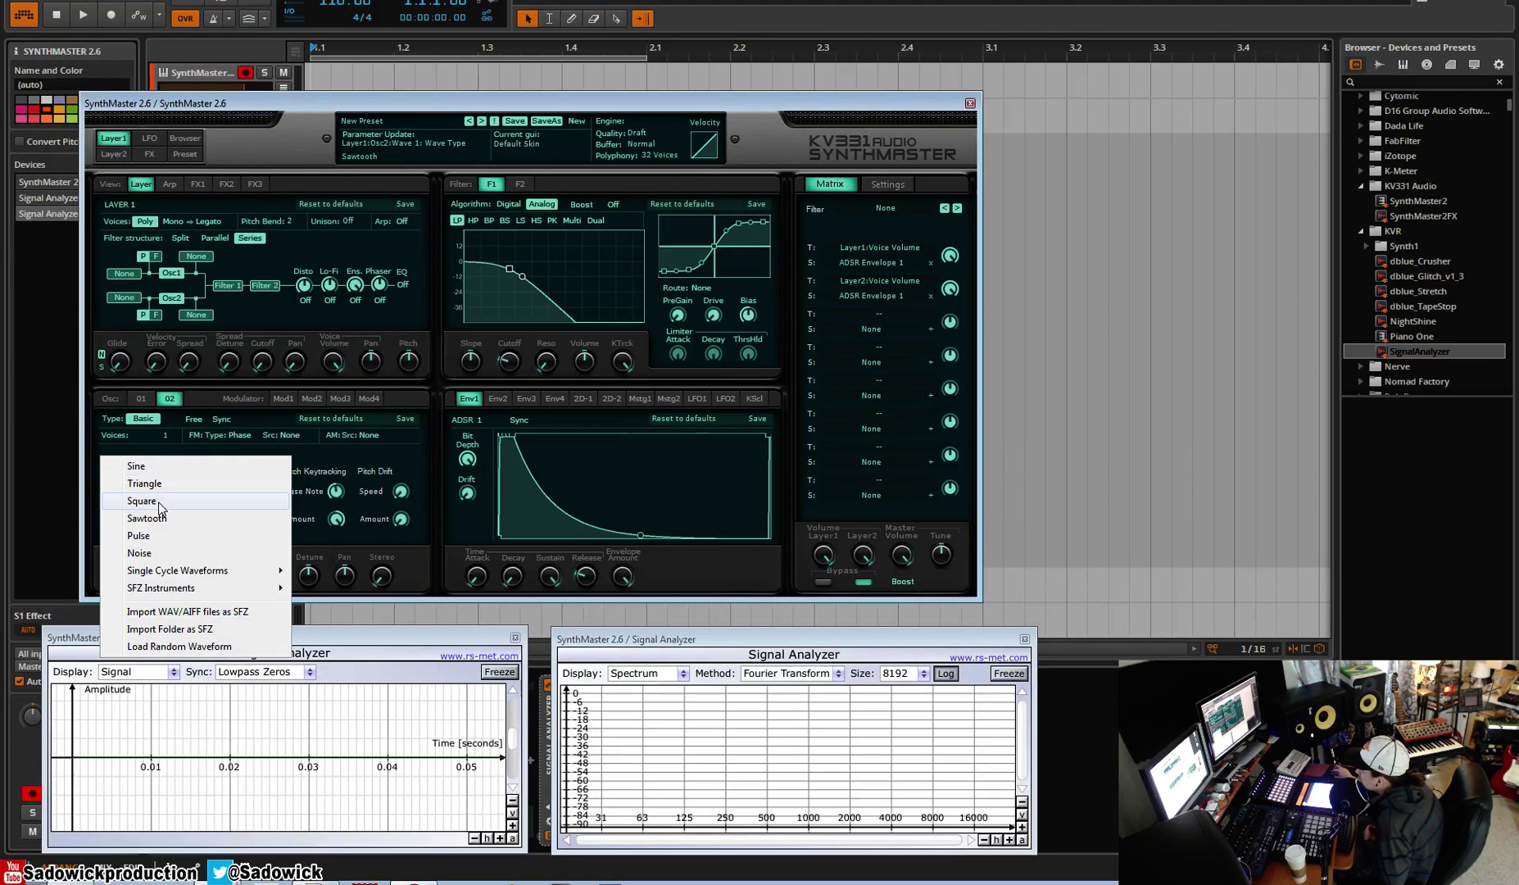
click(158, 504)
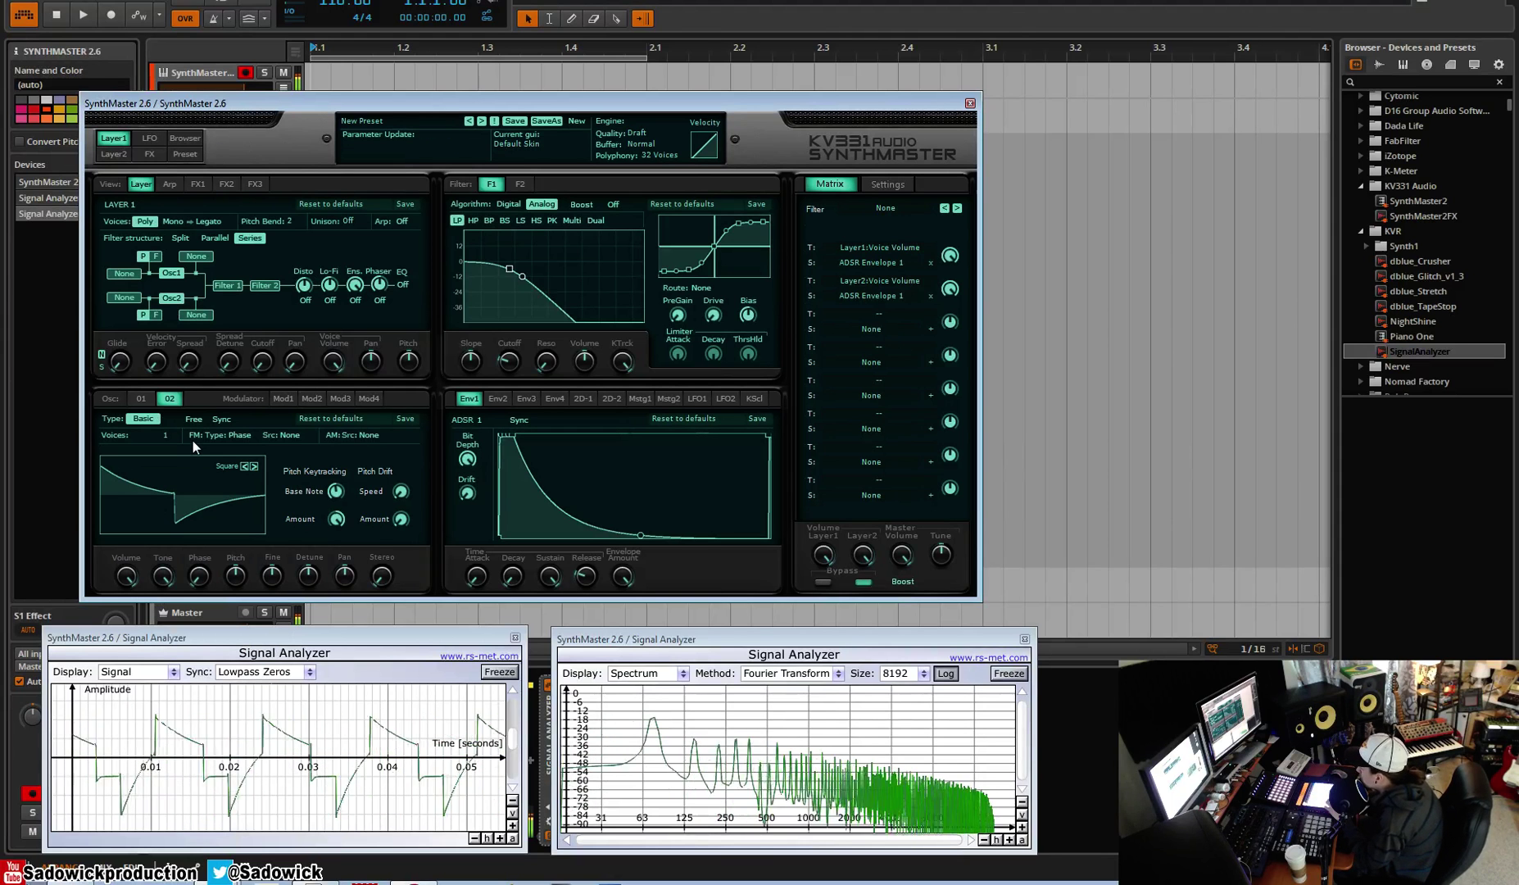
click(221, 419)
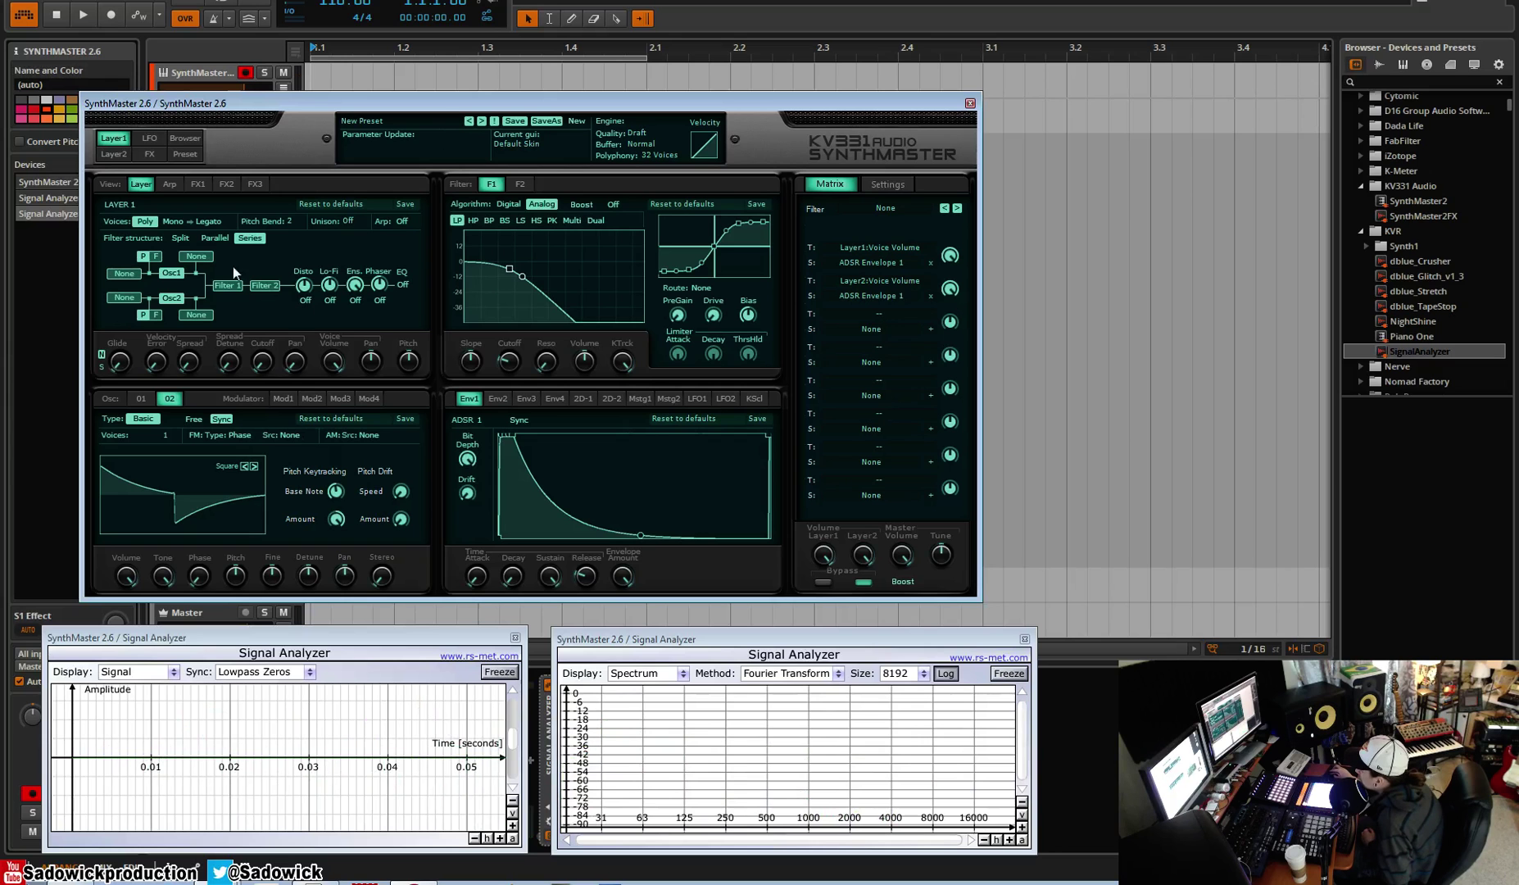
- Limit polyphony to 4 voices and switch the FX3 EQ on
click(659, 155)
click(661, 178)
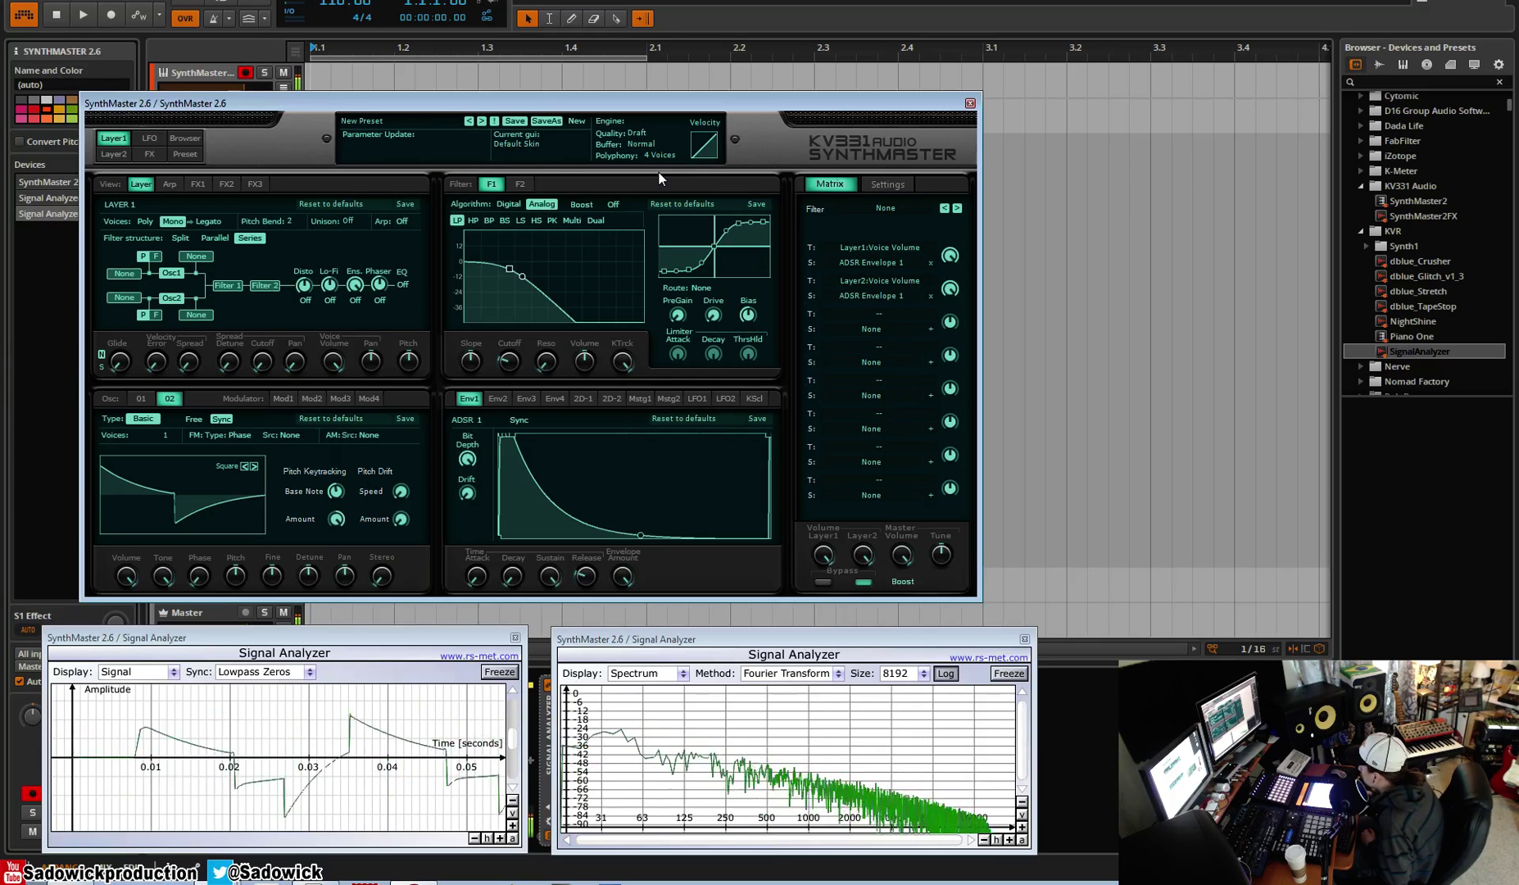
click(402, 286)
click(255, 183)
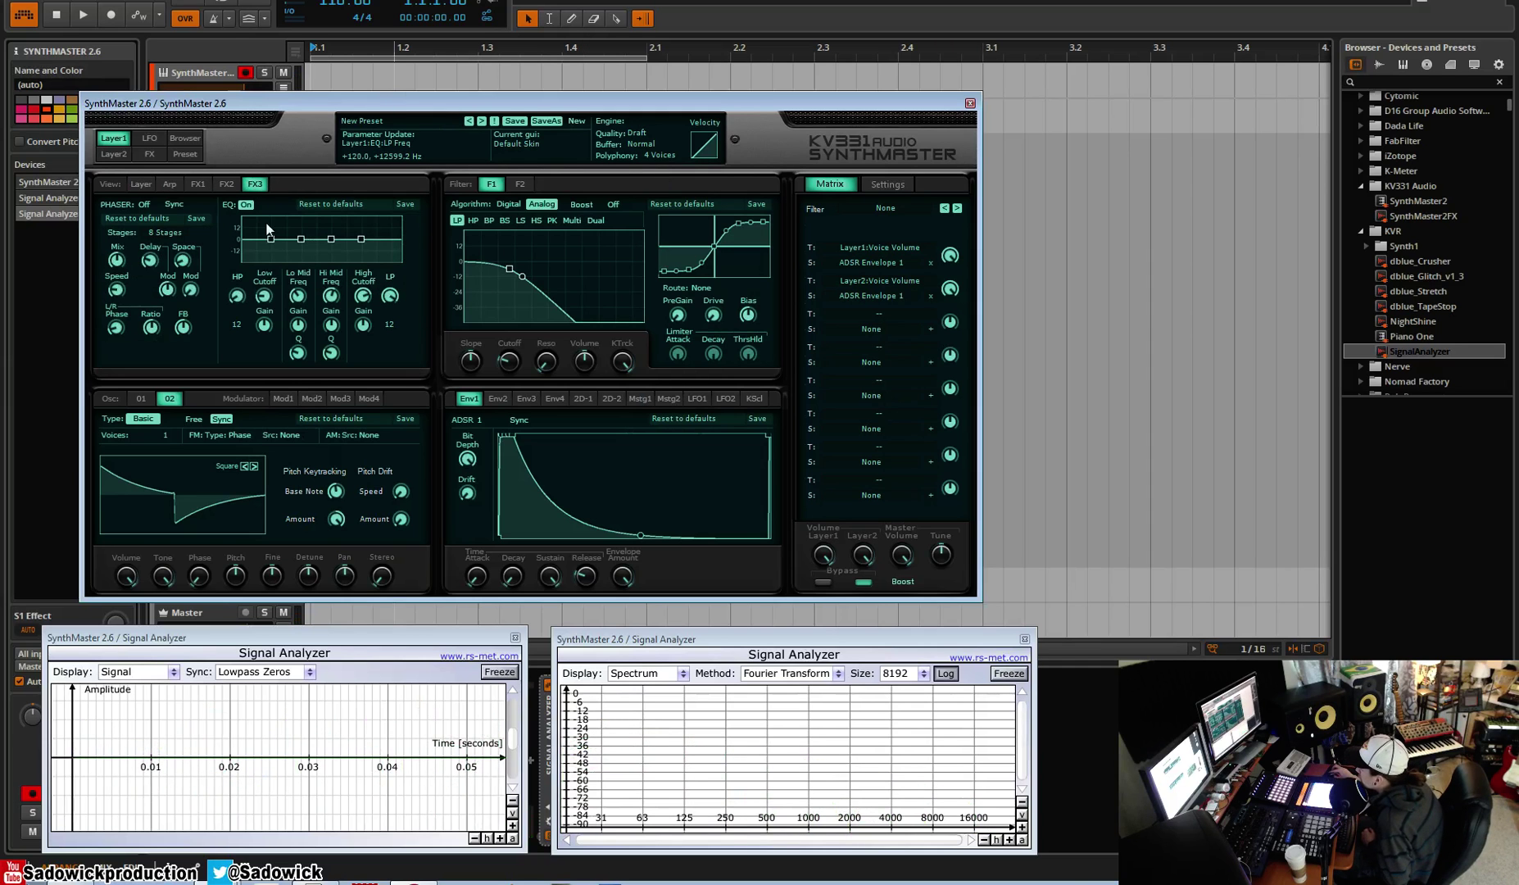
- Shape the EQ: boost low about 7 dB, dip the high-mid, boost high about 6 dB
drag(271, 239, 300, 261)
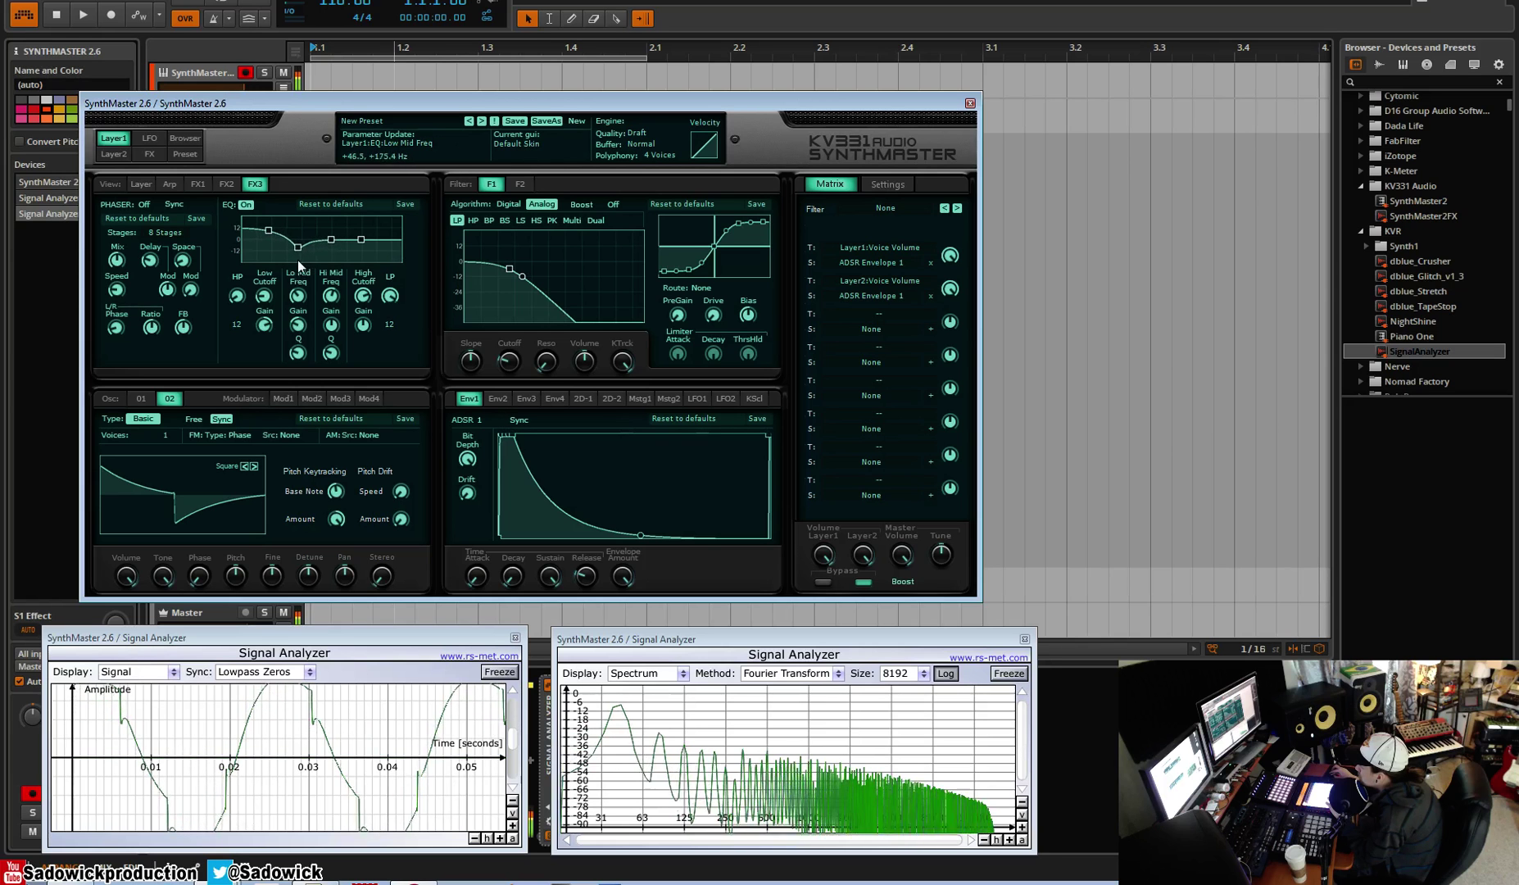
scroll(296, 256, up, 3)
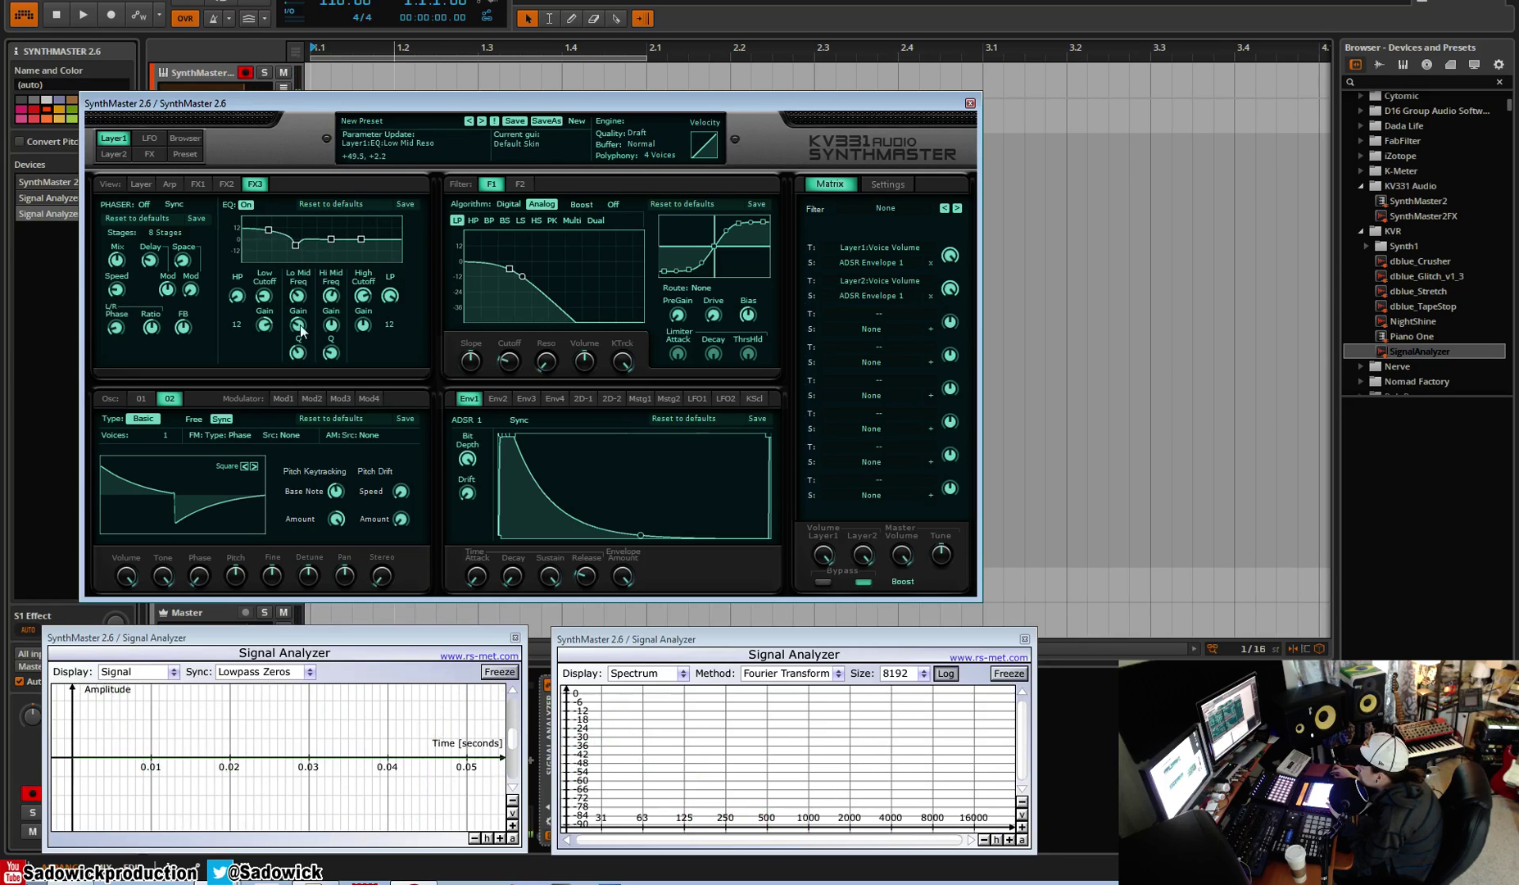
drag(331, 240, 368, 246)
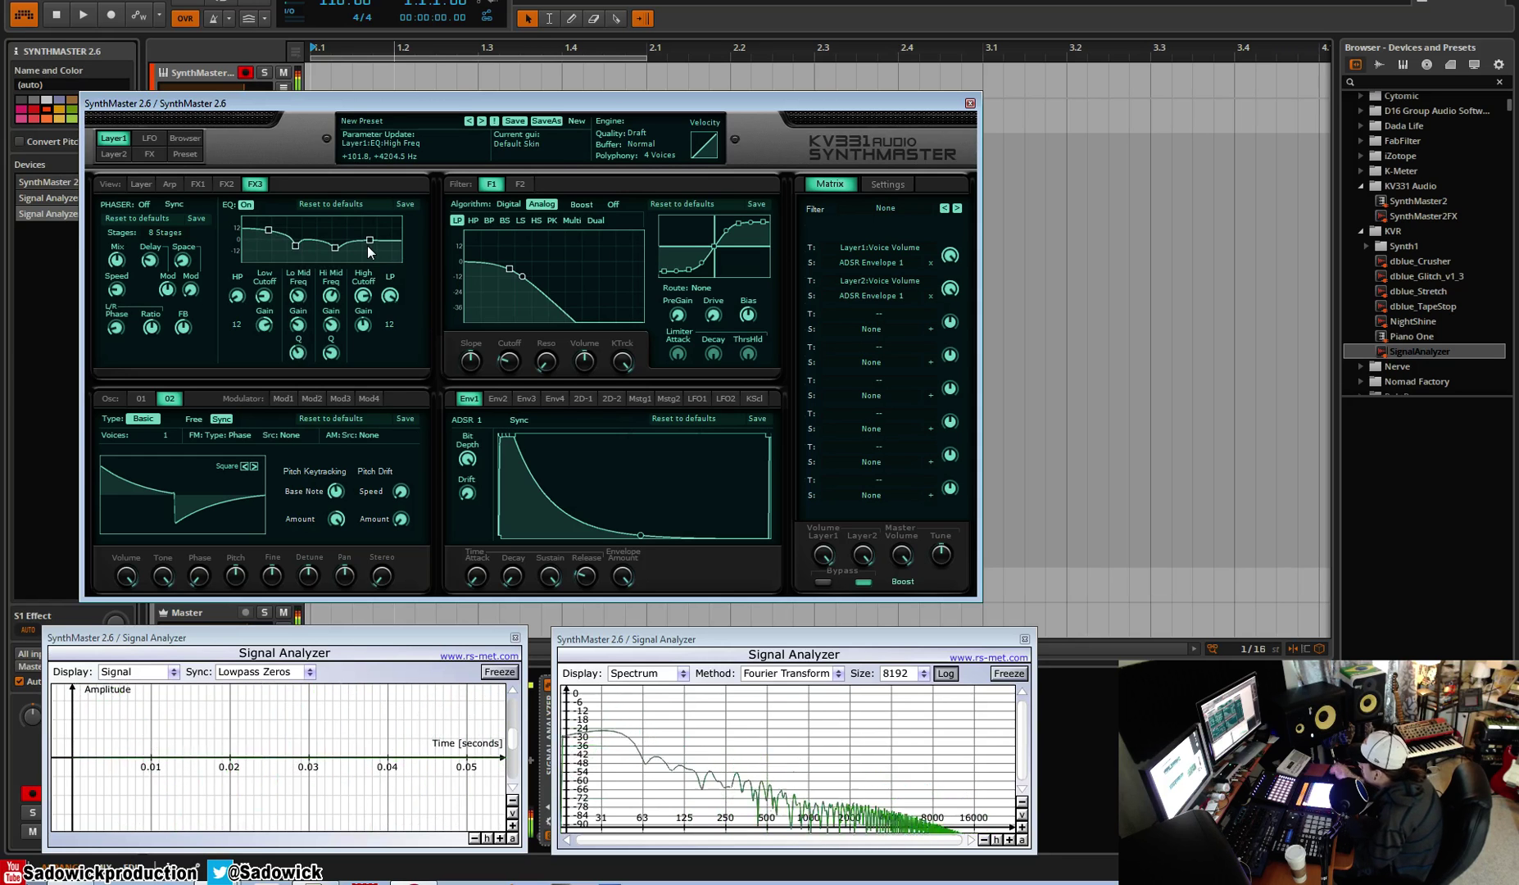
drag(370, 245, 332, 242)
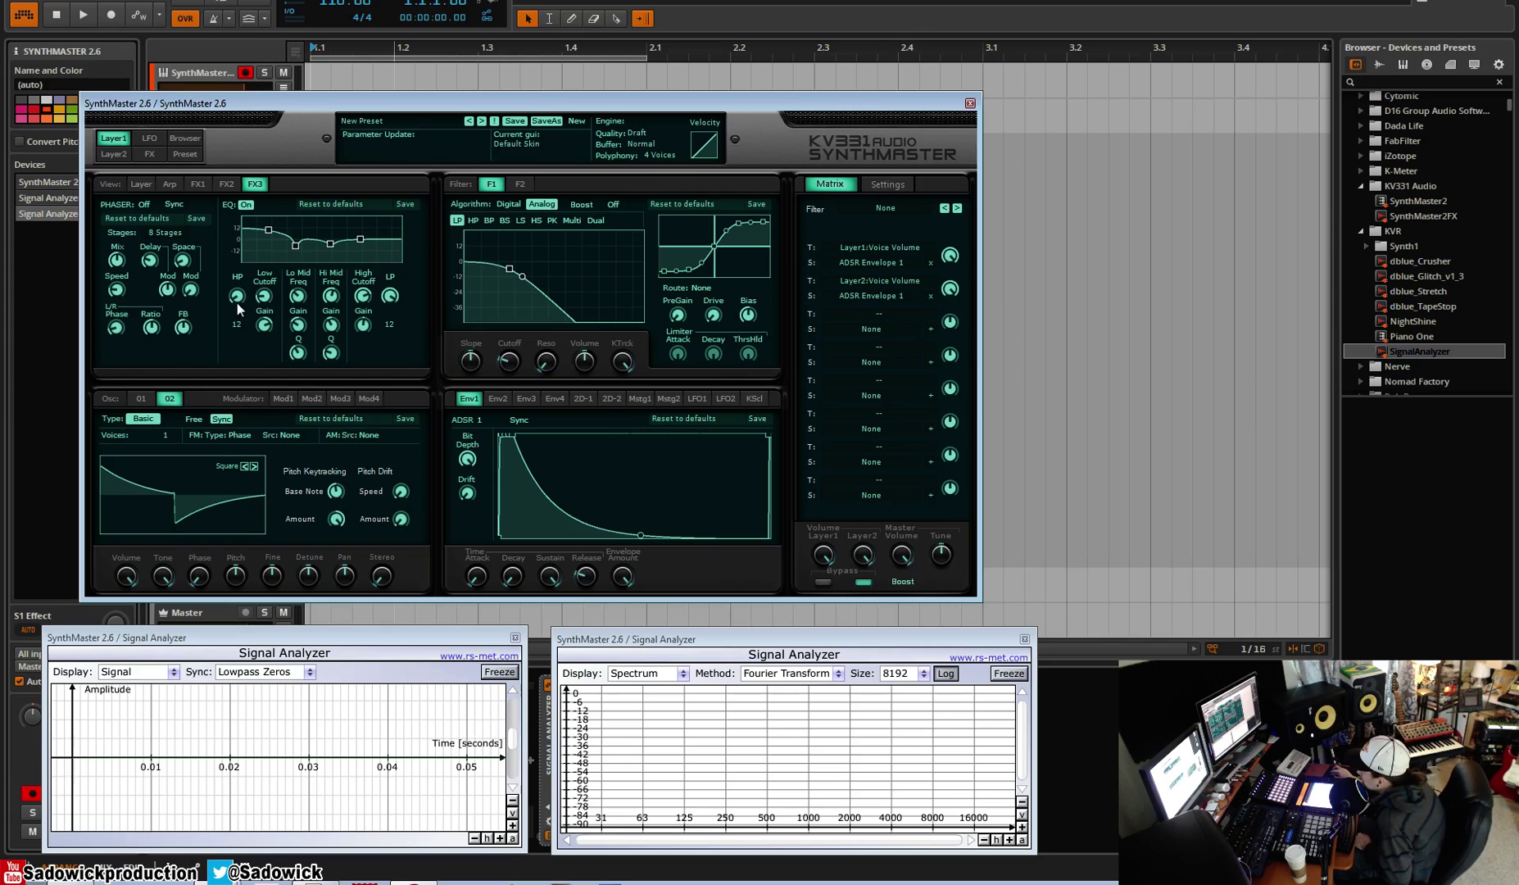
- Check the HP and LP slope choices, then raise the EQ high band boost slightly
click(238, 325)
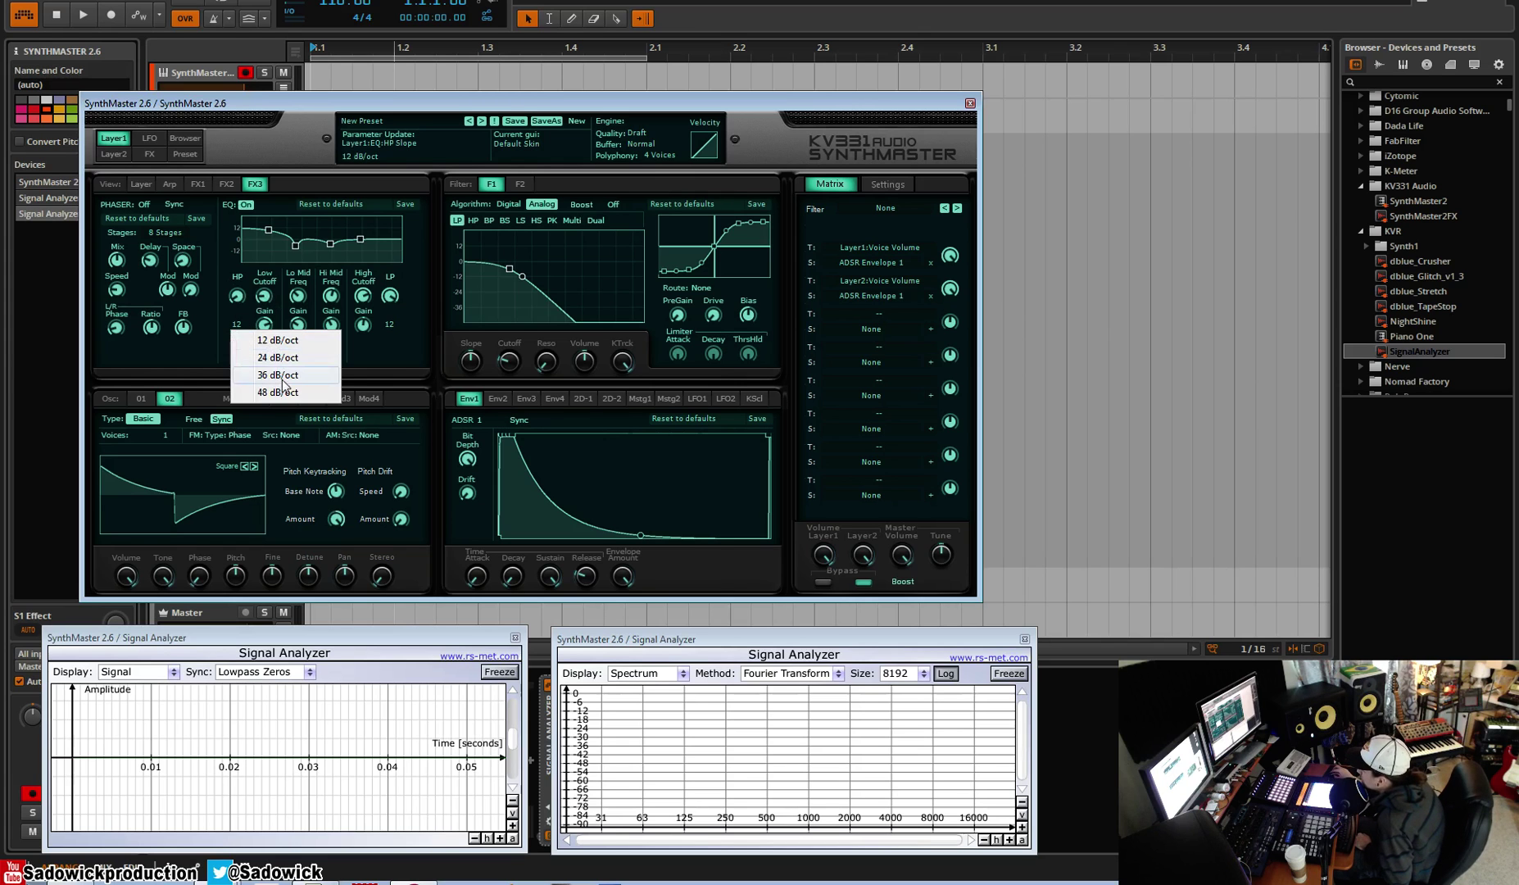
click(341, 396)
click(390, 325)
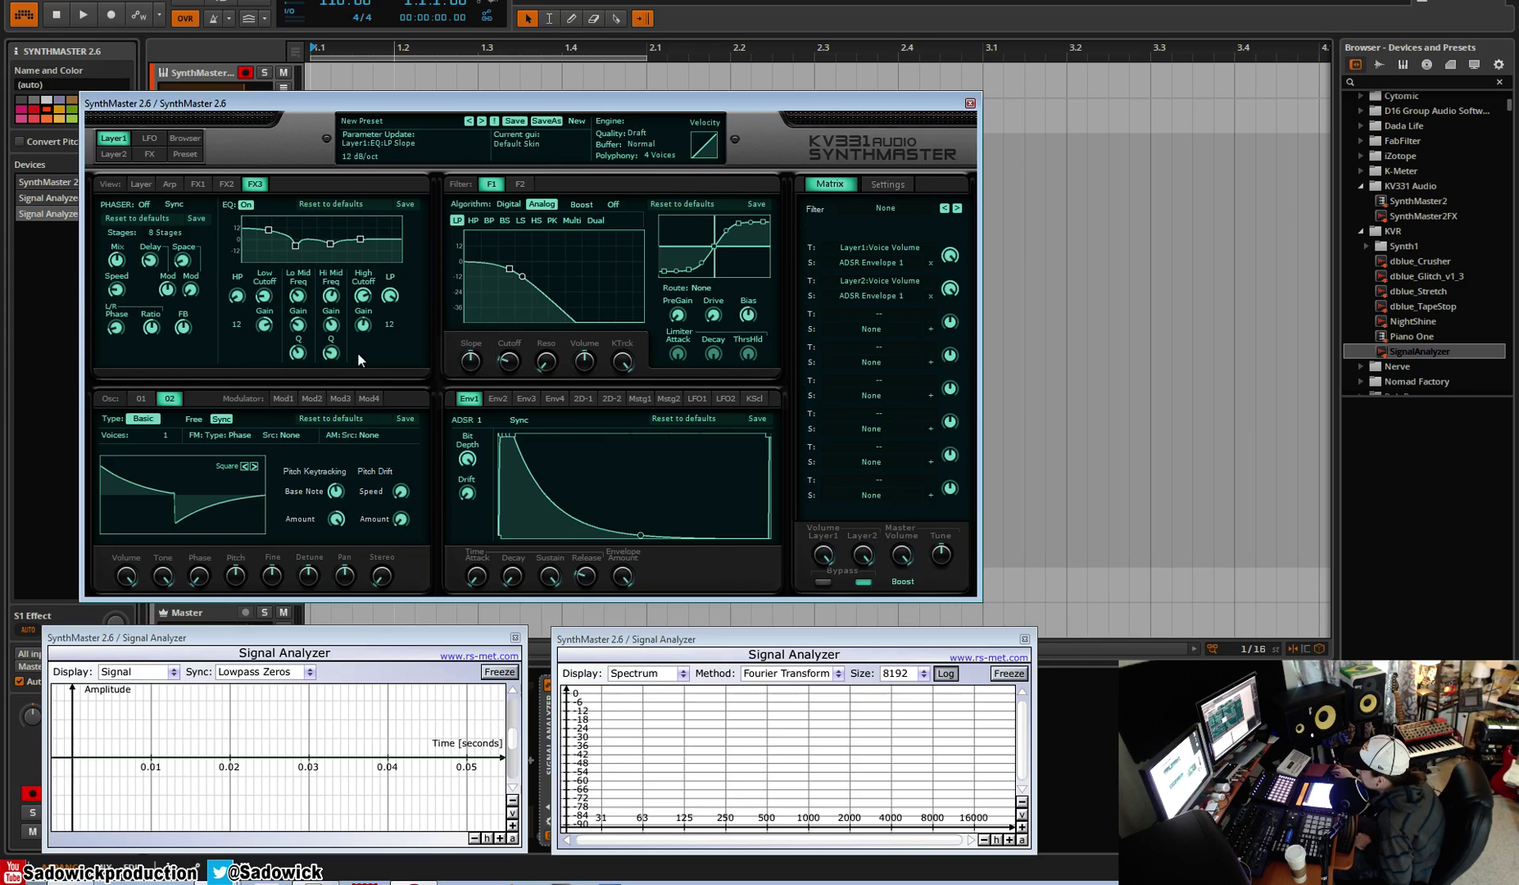
click(407, 375)
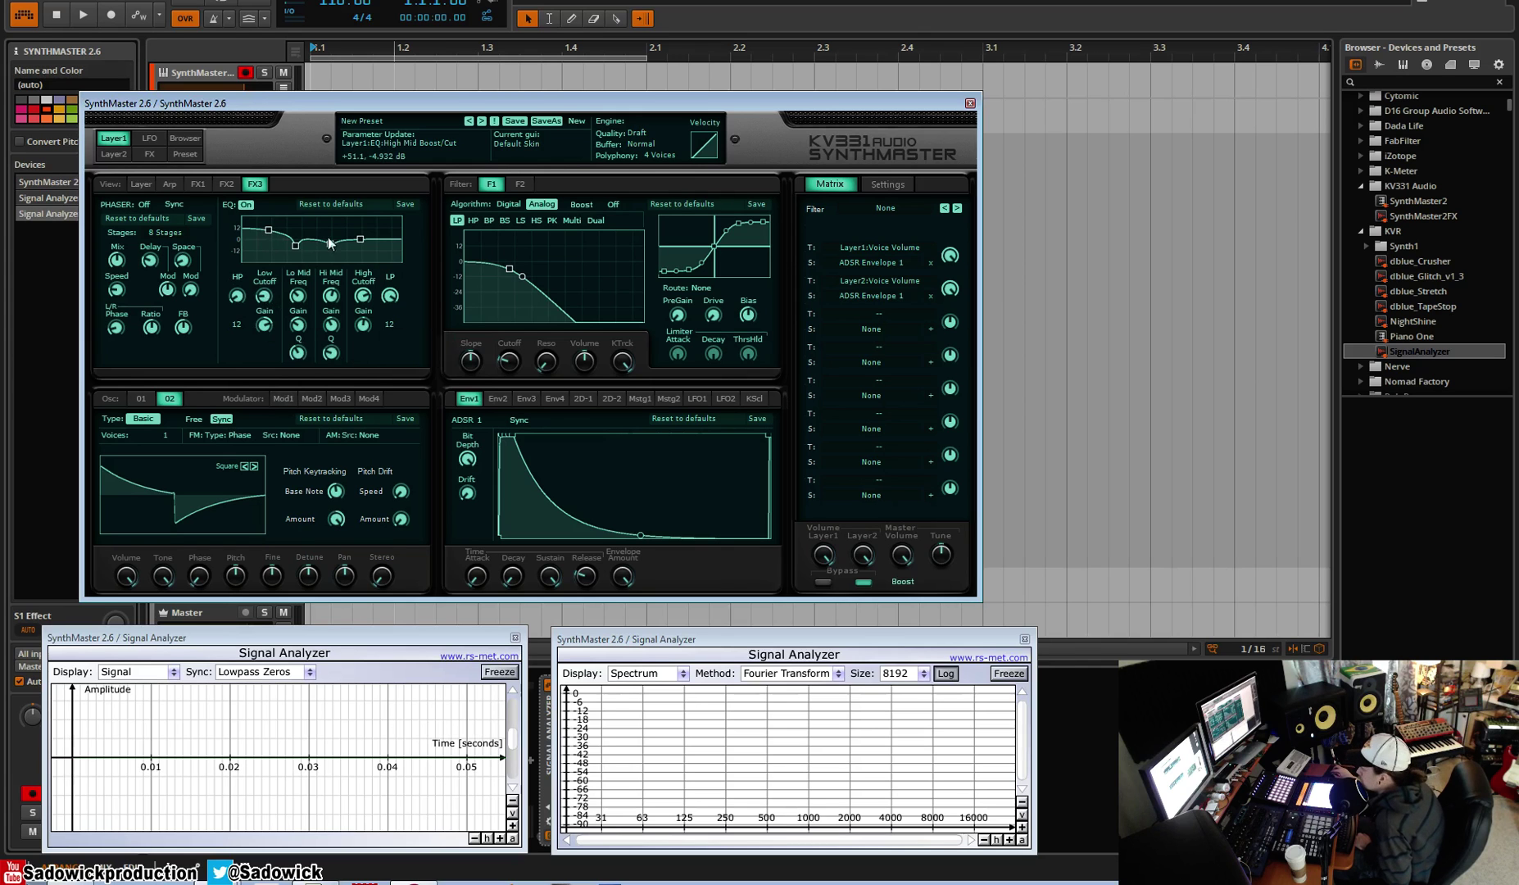
drag(365, 249, 309, 292)
- Set the low-mid cut near -9.5 dB and A/B the EQ against bypass
scroll(304, 340, down, 2)
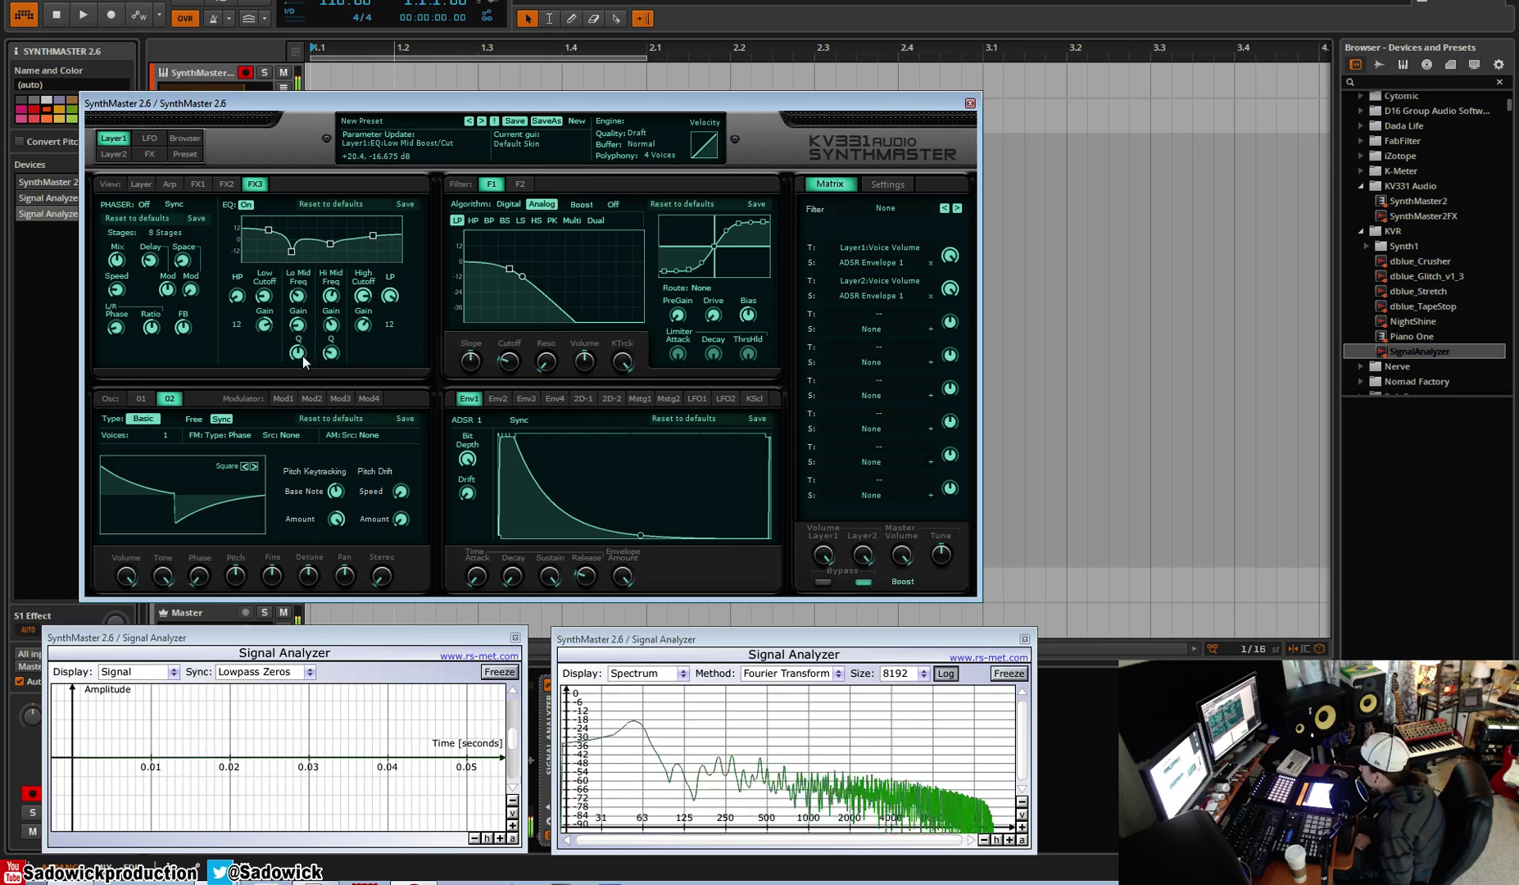
scroll(299, 341, down, 1)
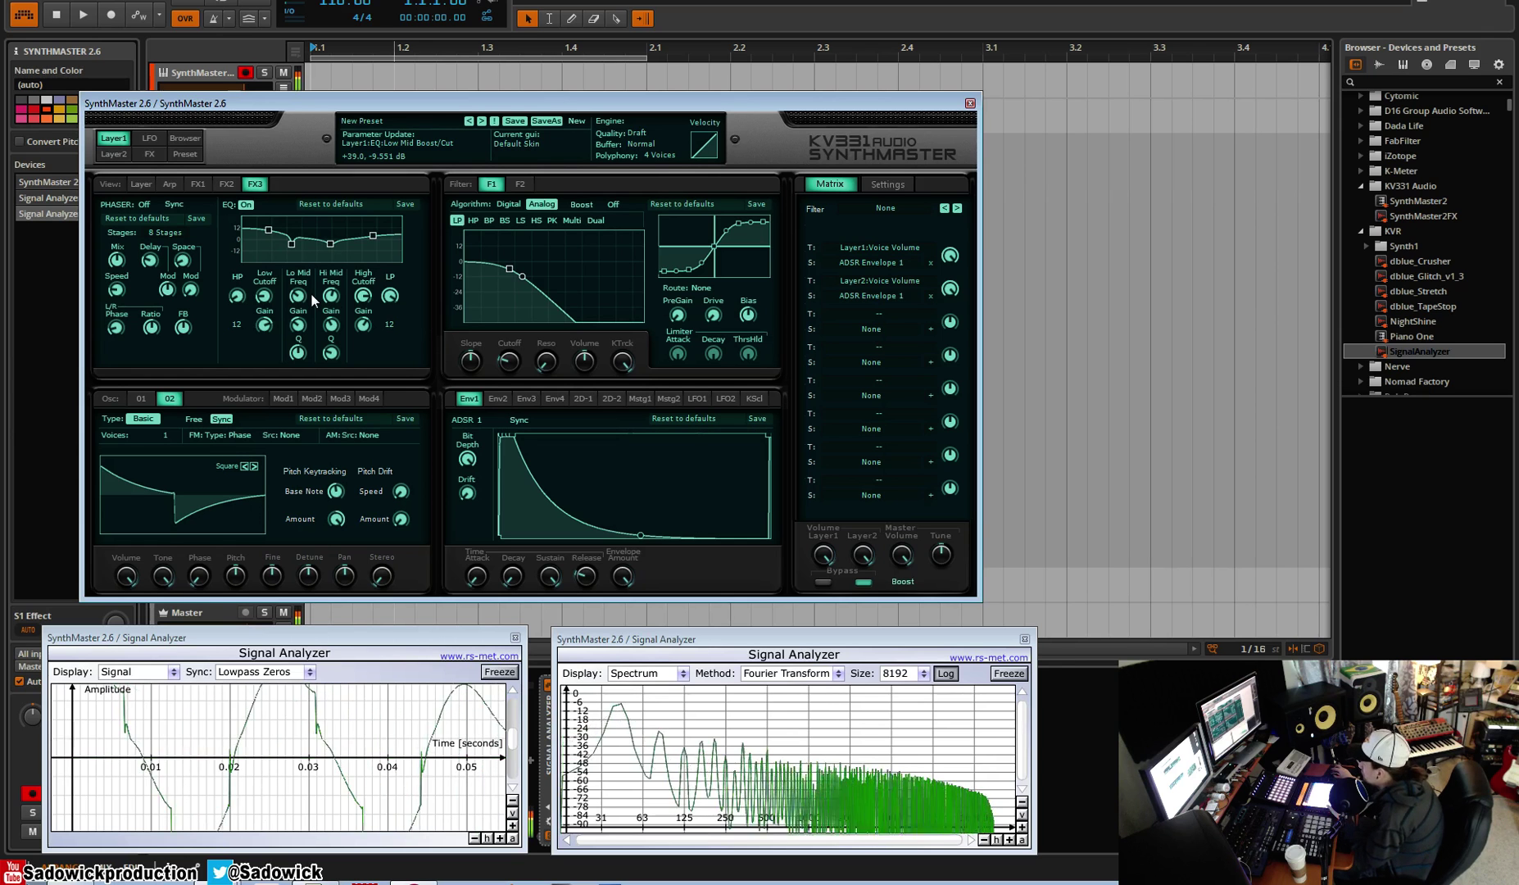
click(247, 205)
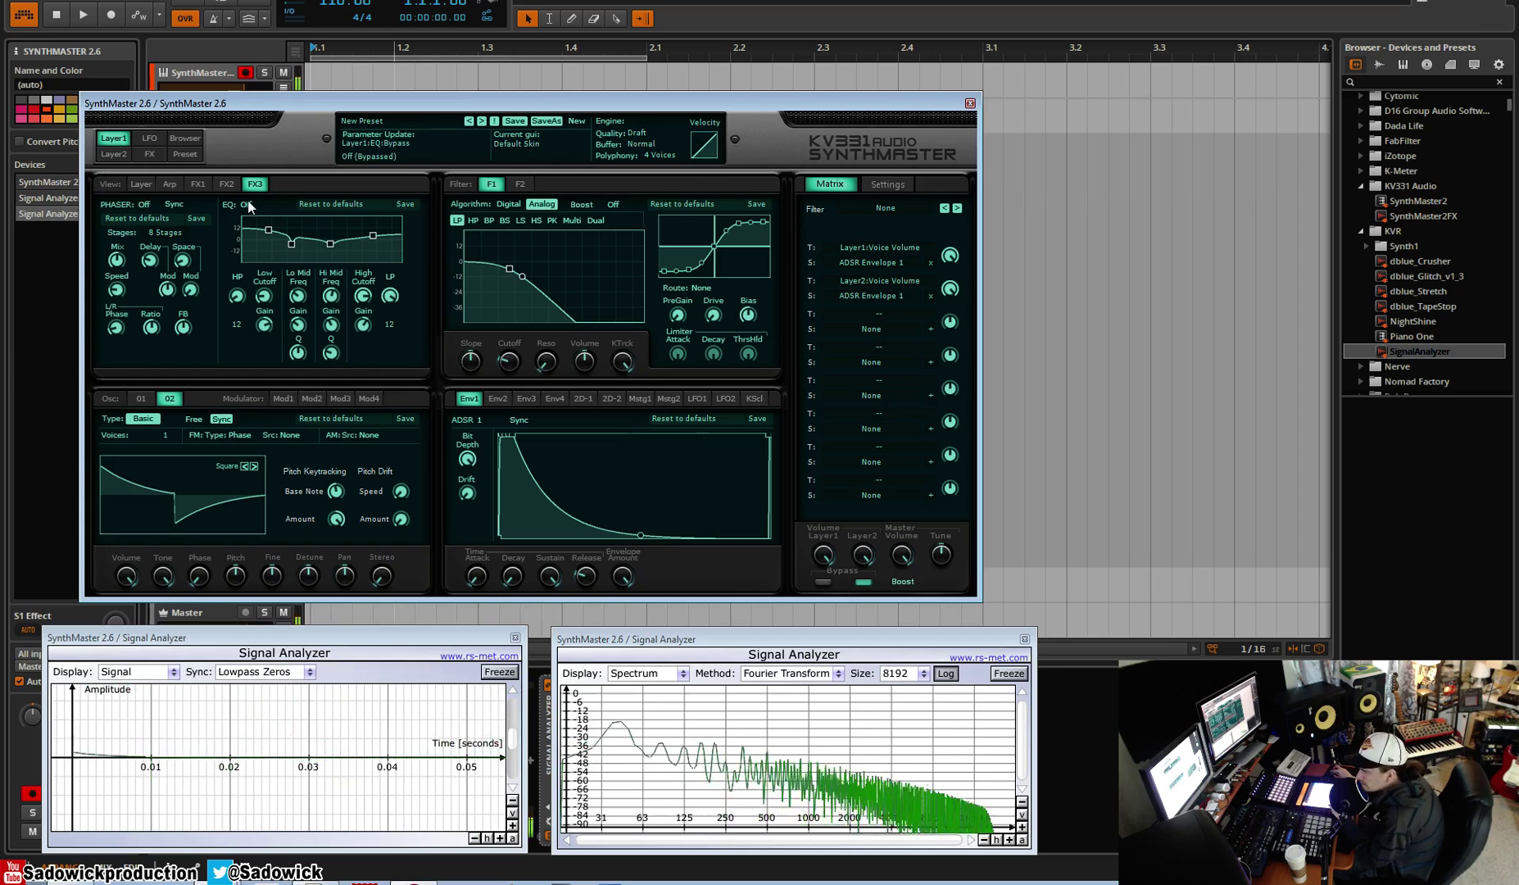
click(247, 205)
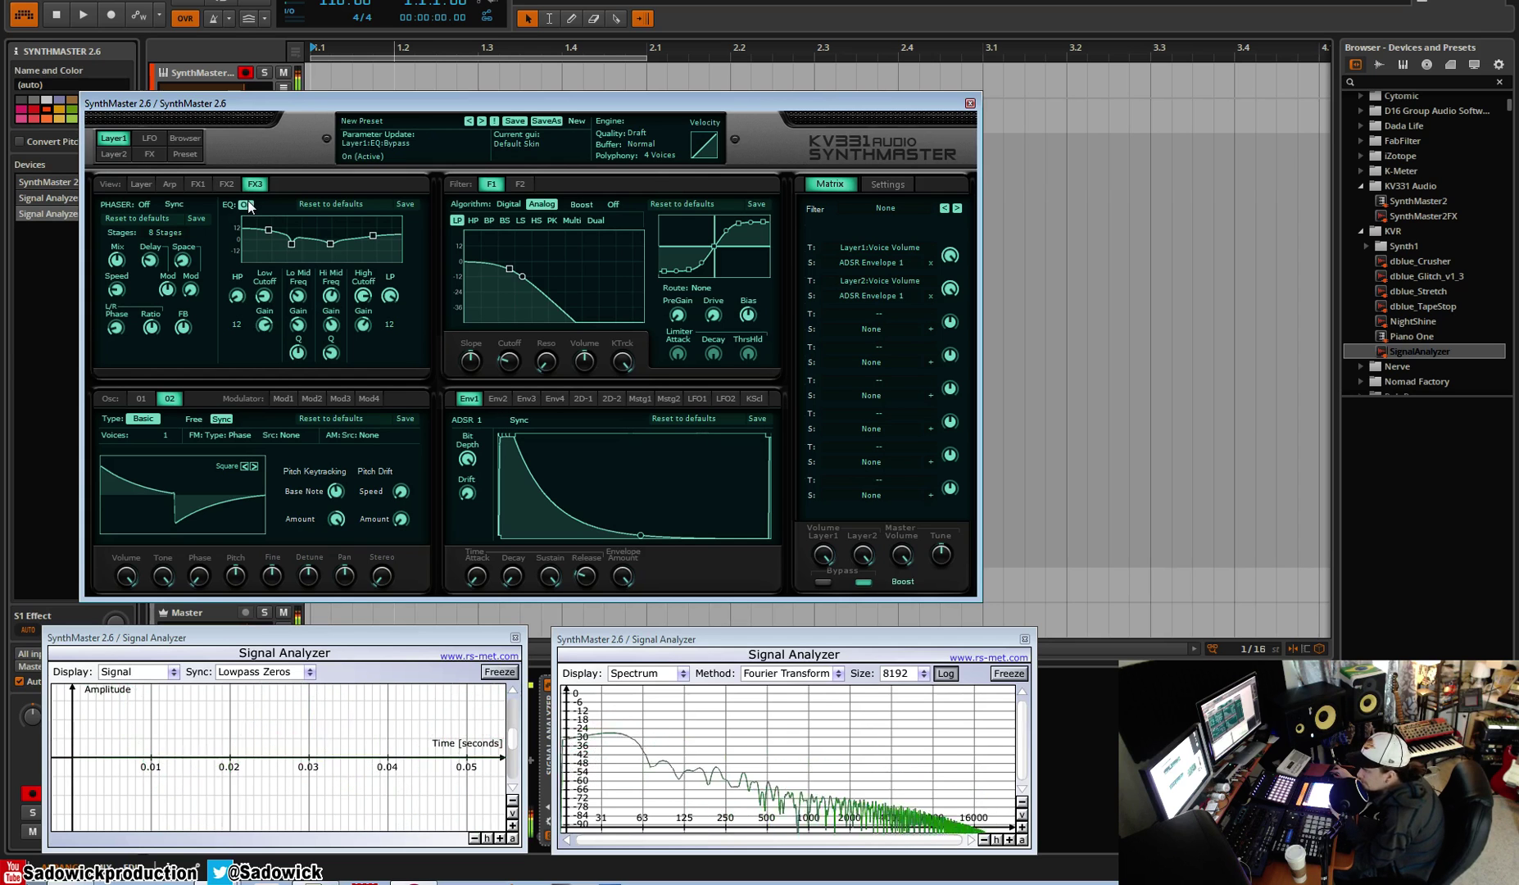
- Zoom the waveform analyzer out to a longer time span, keeping the EQ active
click(479, 839)
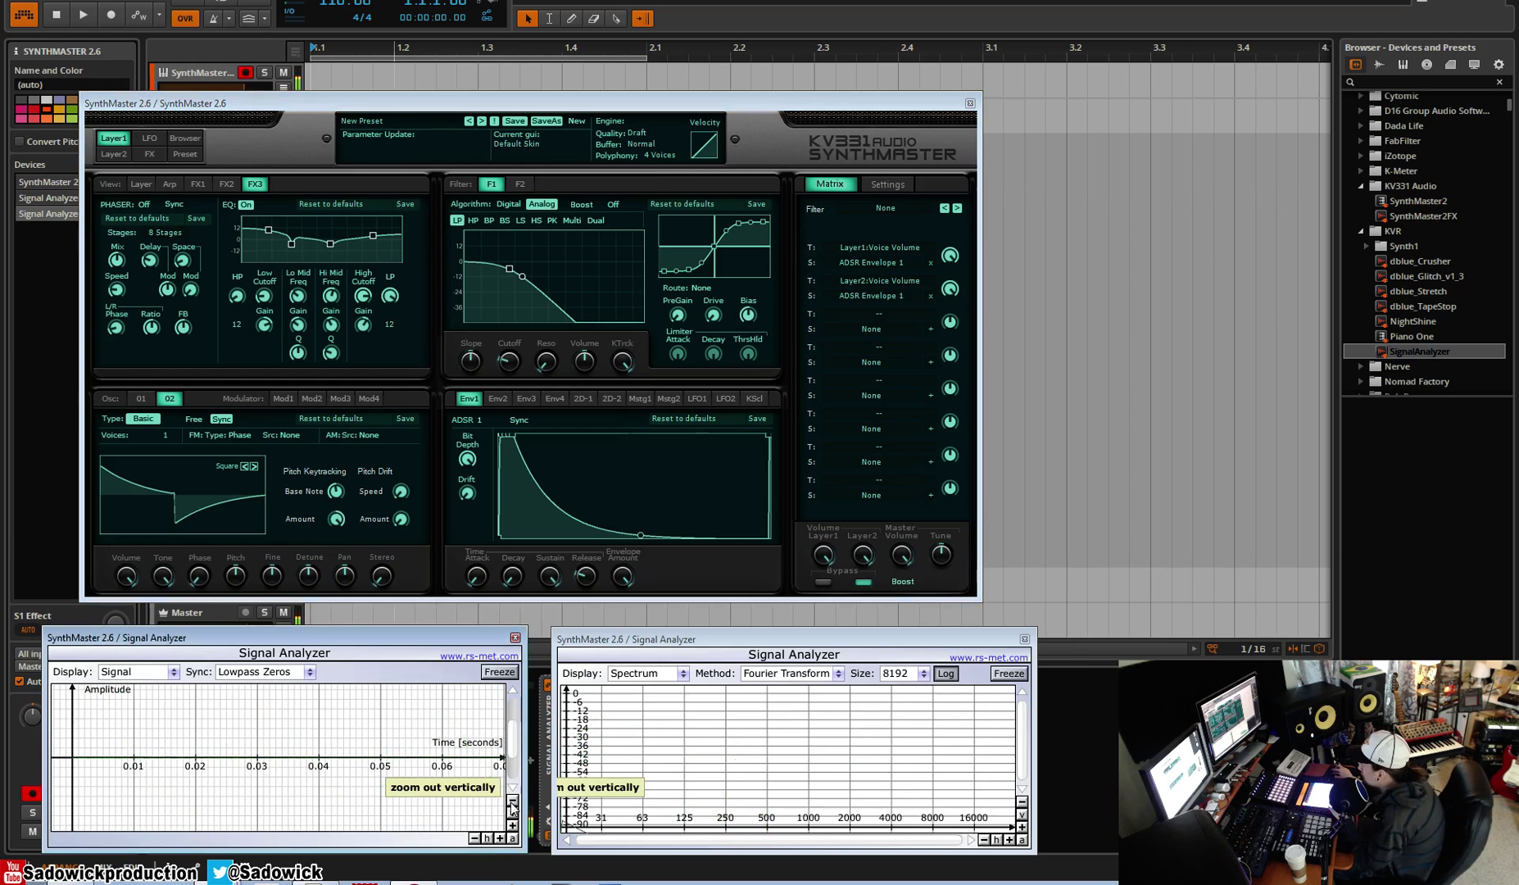
click(270, 227)
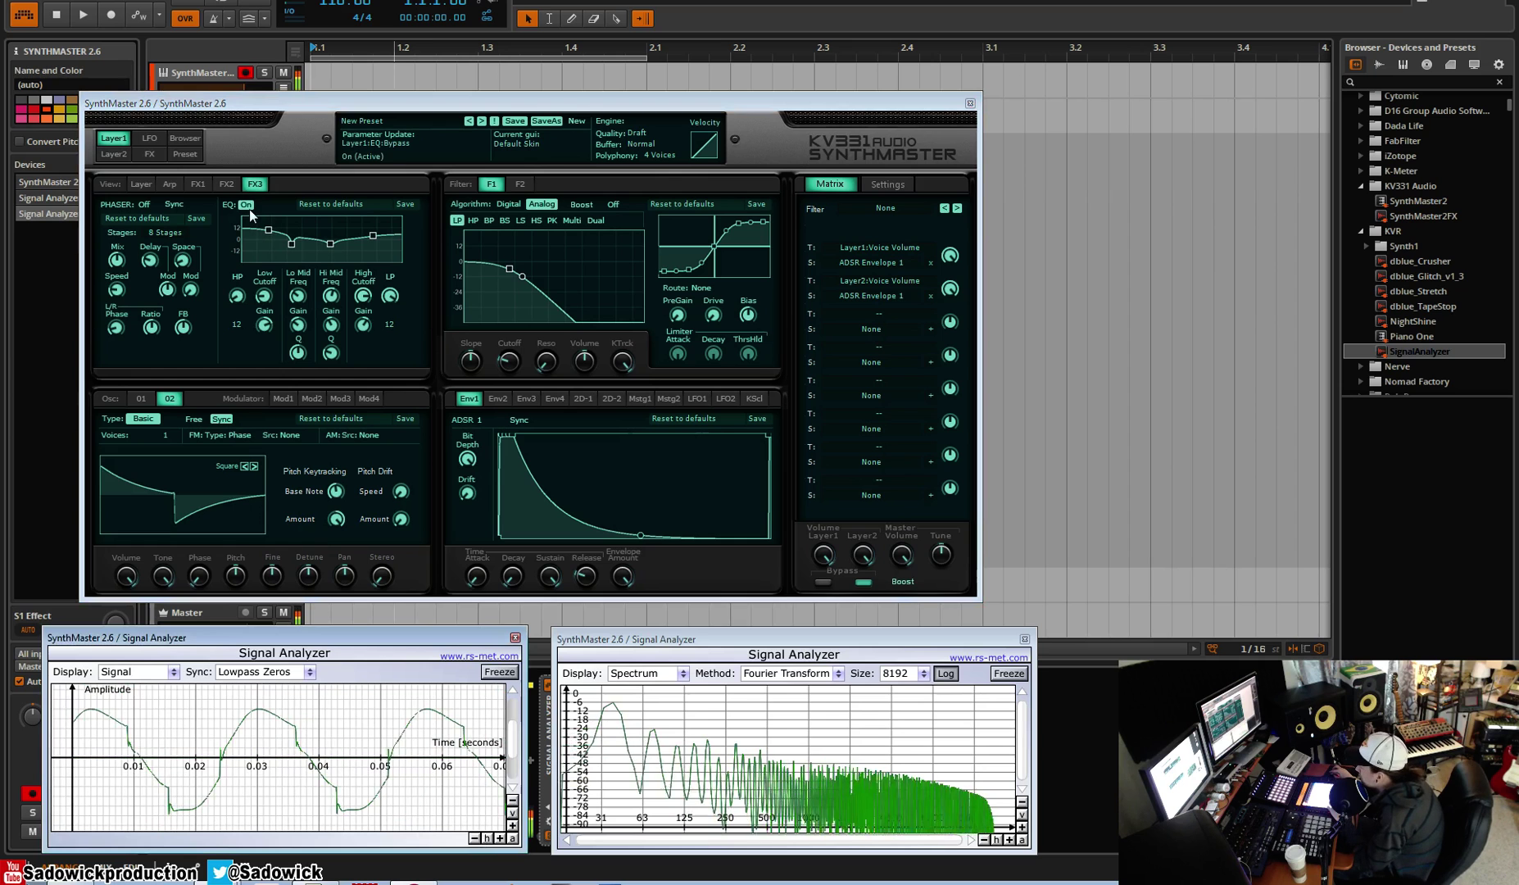
click(248, 207)
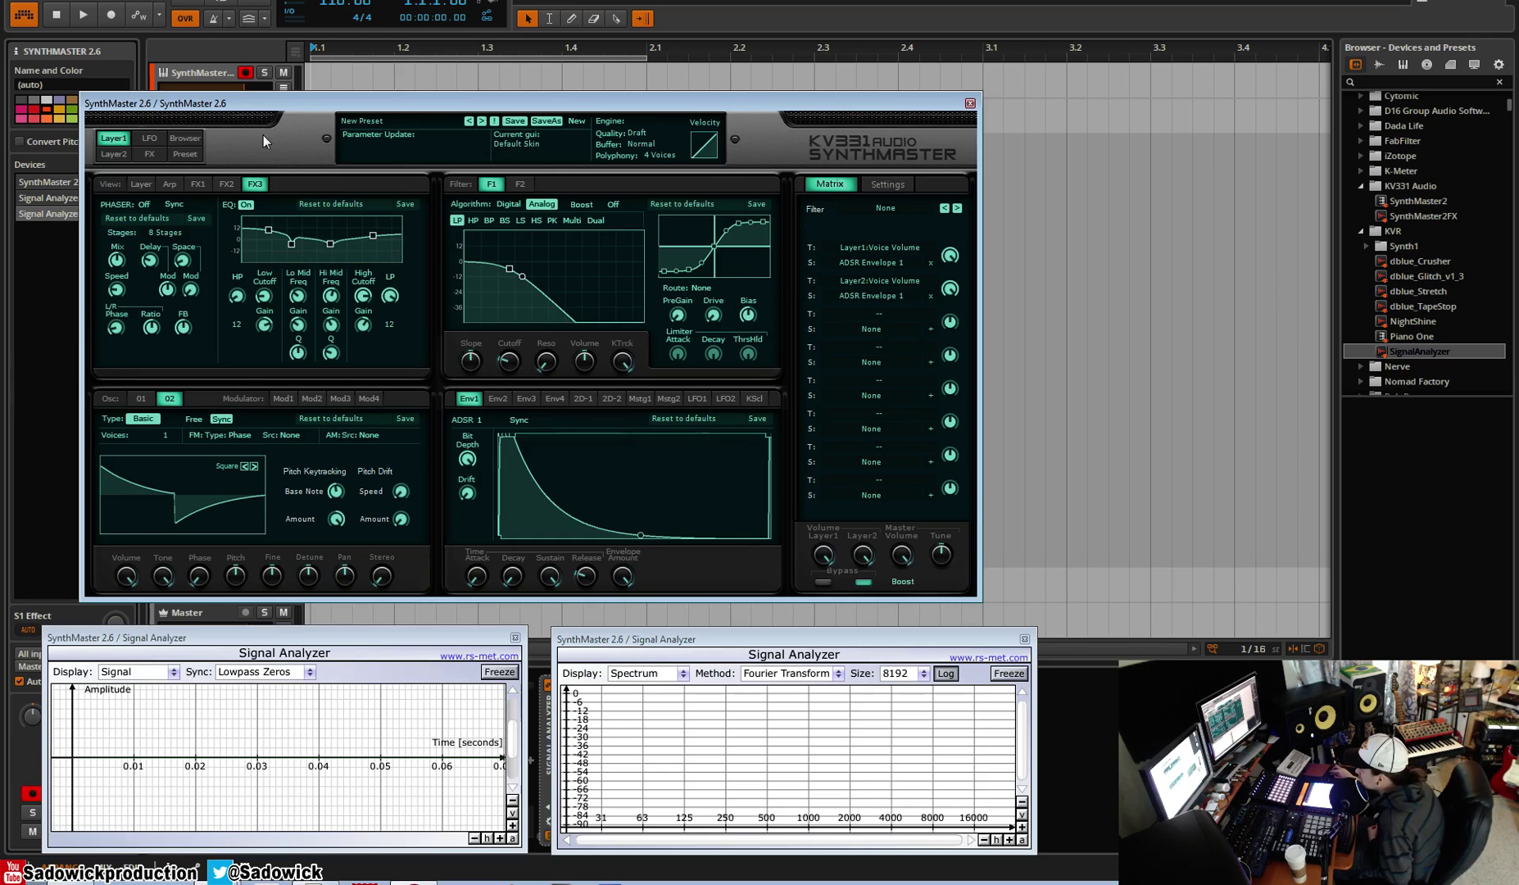
- Reset to the default patch and give oscillator 2 four unison voices
click(581, 120)
click(586, 131)
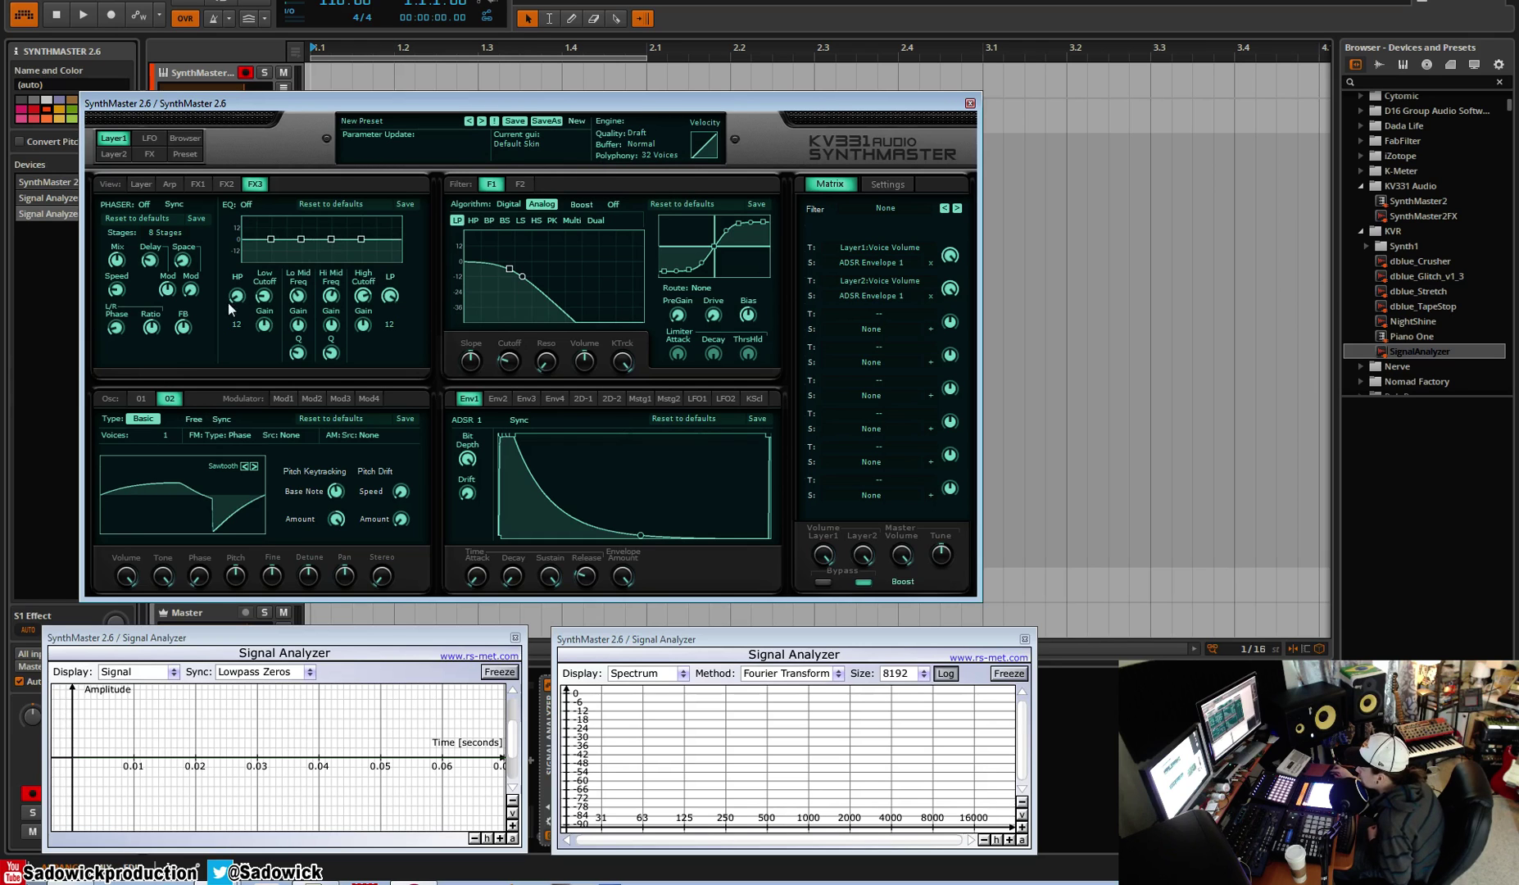
click(165, 438)
click(203, 490)
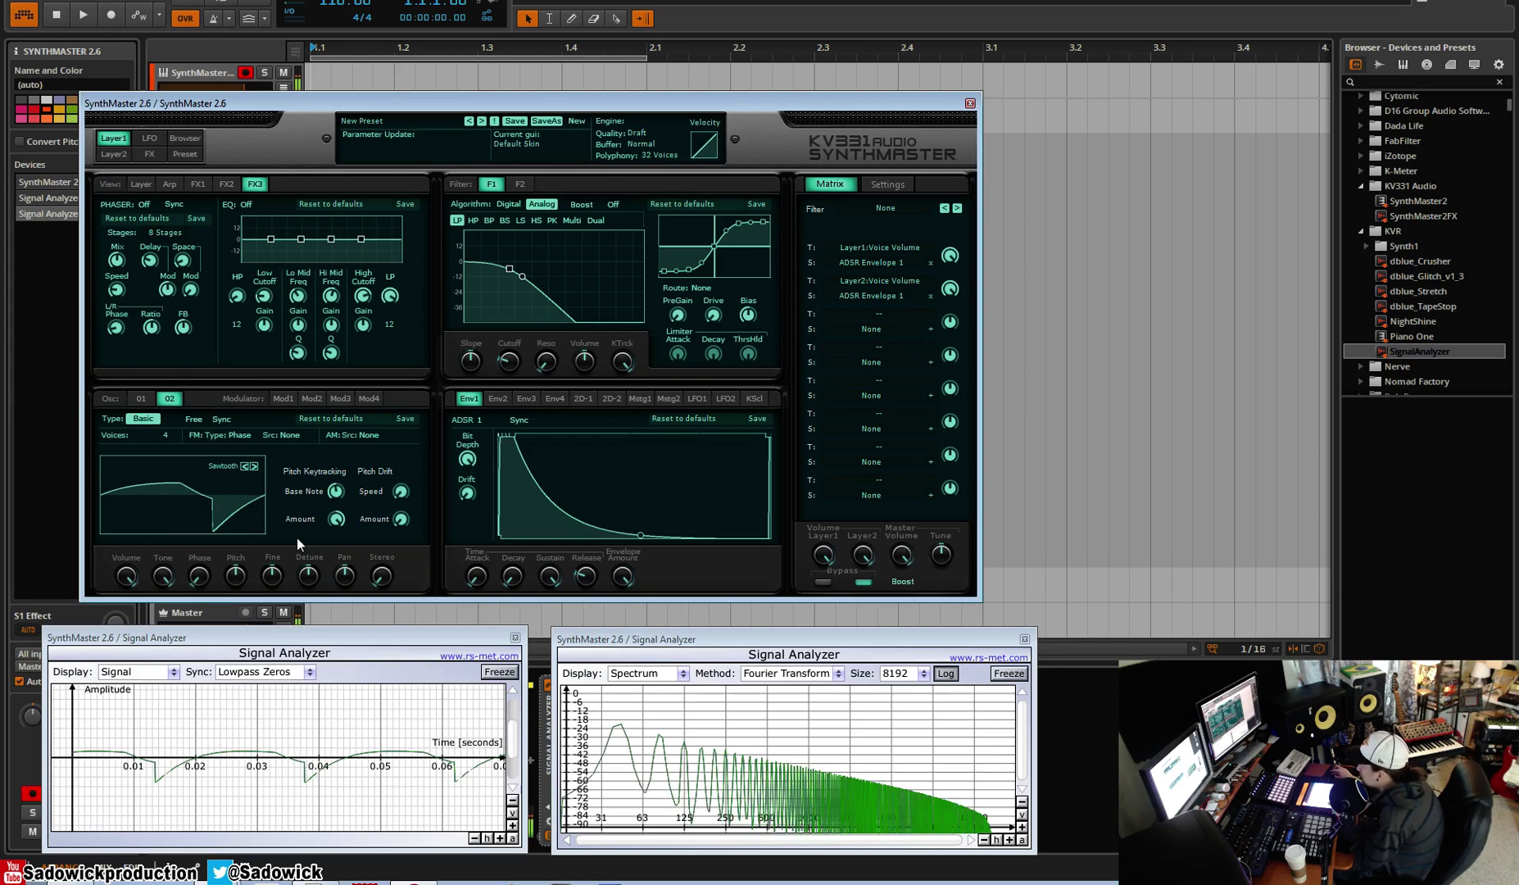
- Give oscillator 1 four unison voices as well
click(140, 398)
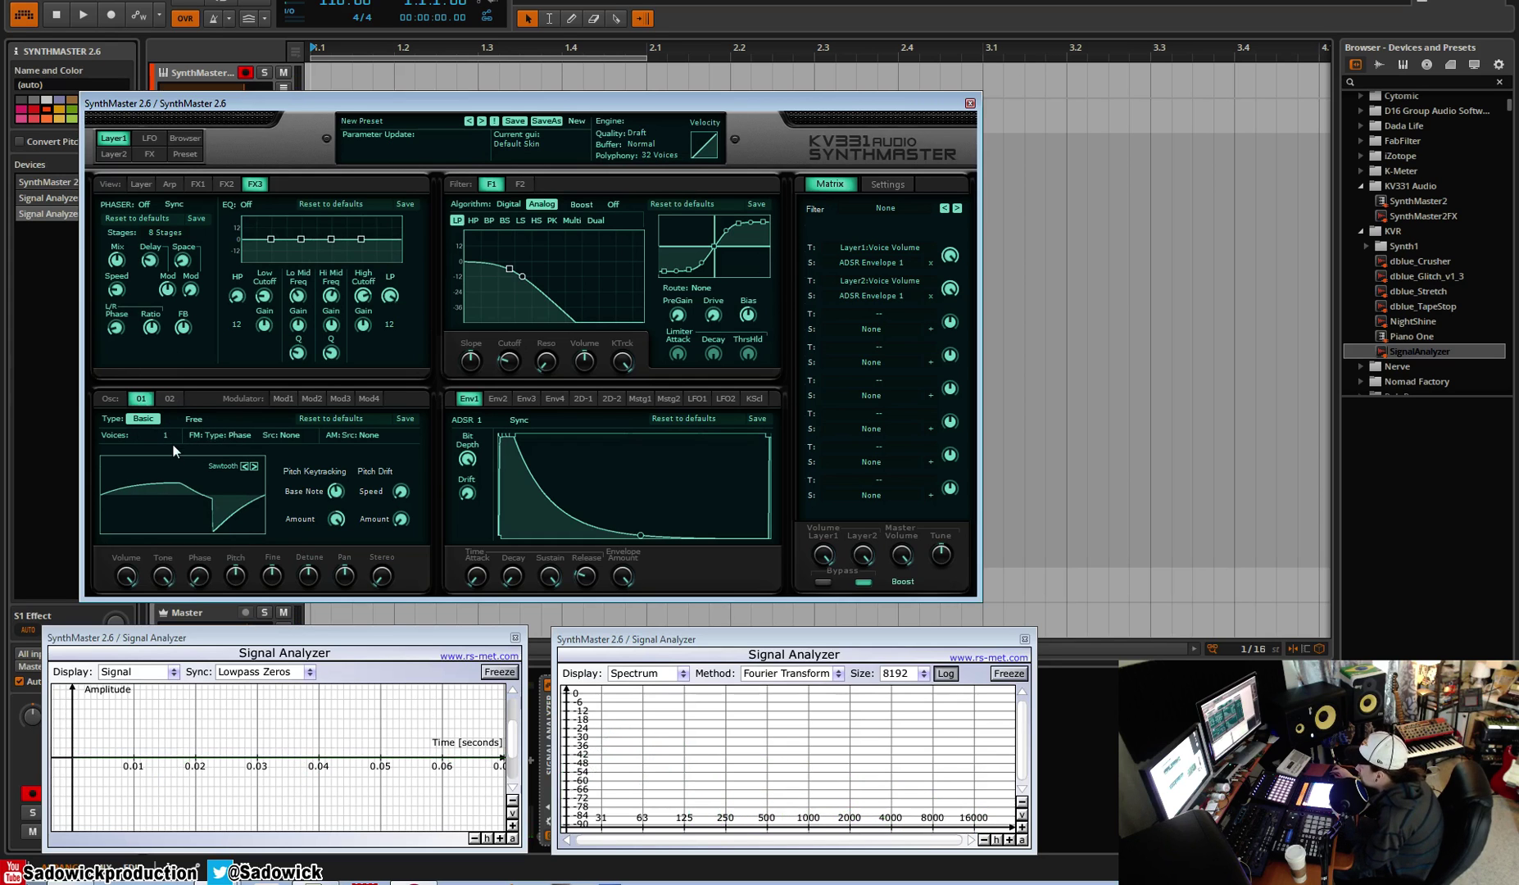
click(169, 439)
click(201, 490)
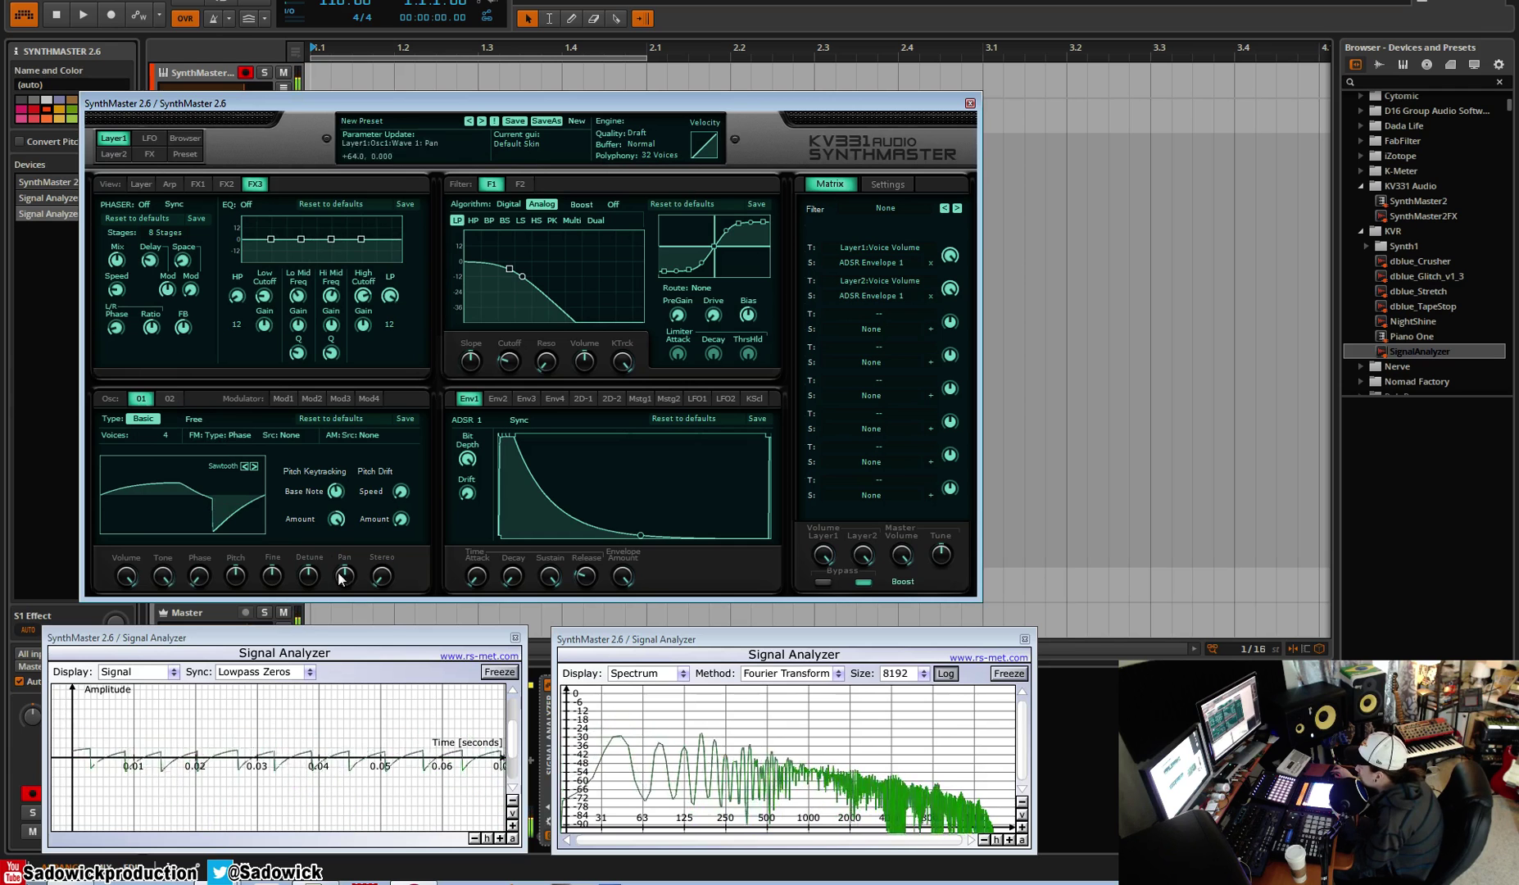
click(382, 577)
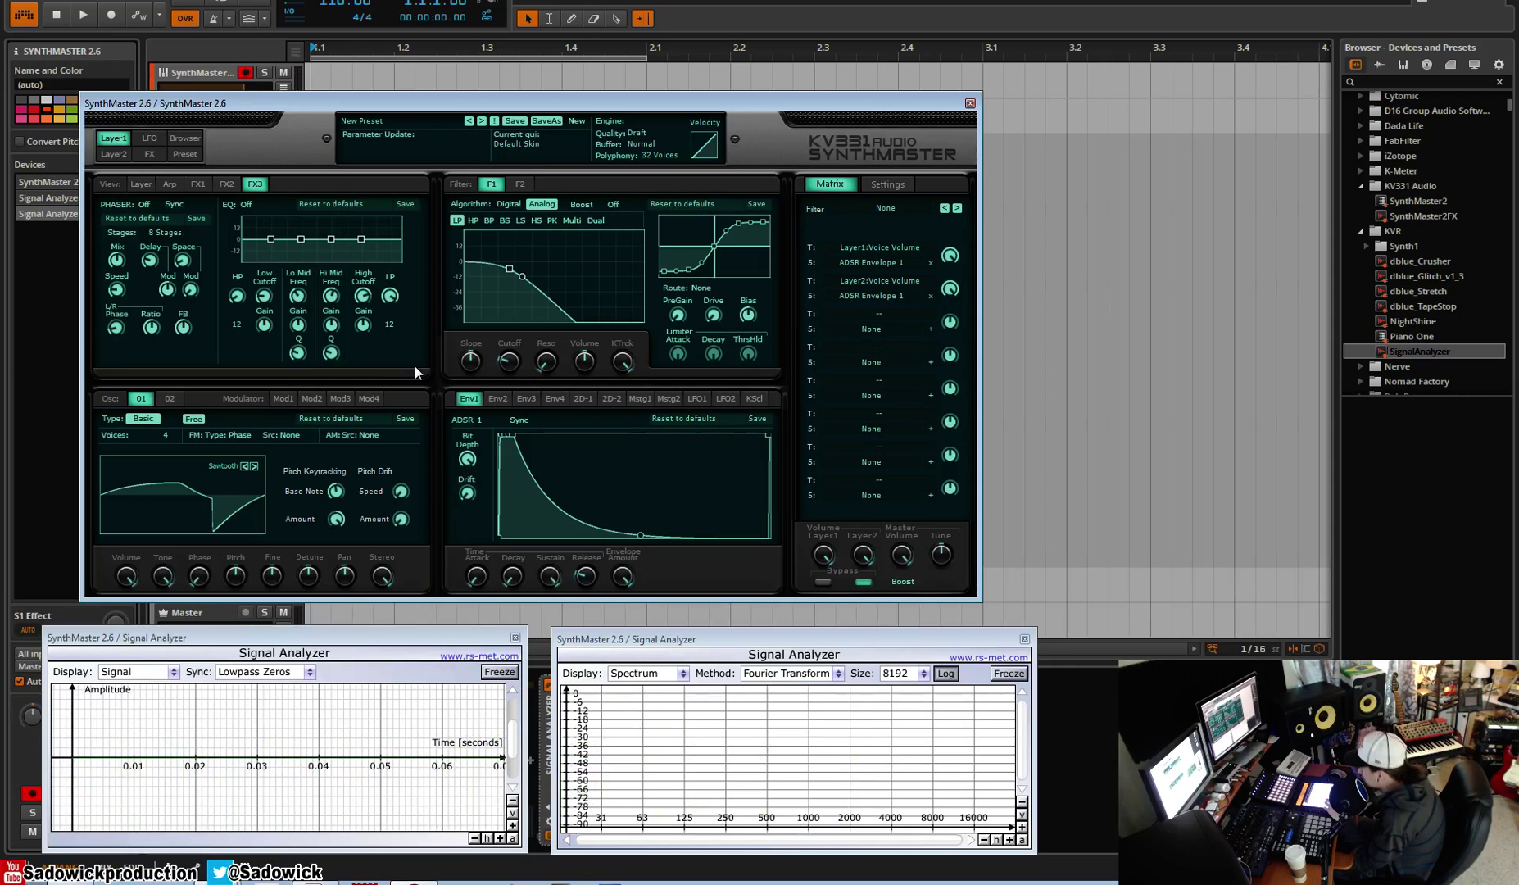
- Cut the EQ low band to about -21 dB at 139 Hz, move upper bands higher, enable EQ
drag(270, 242, 267, 255)
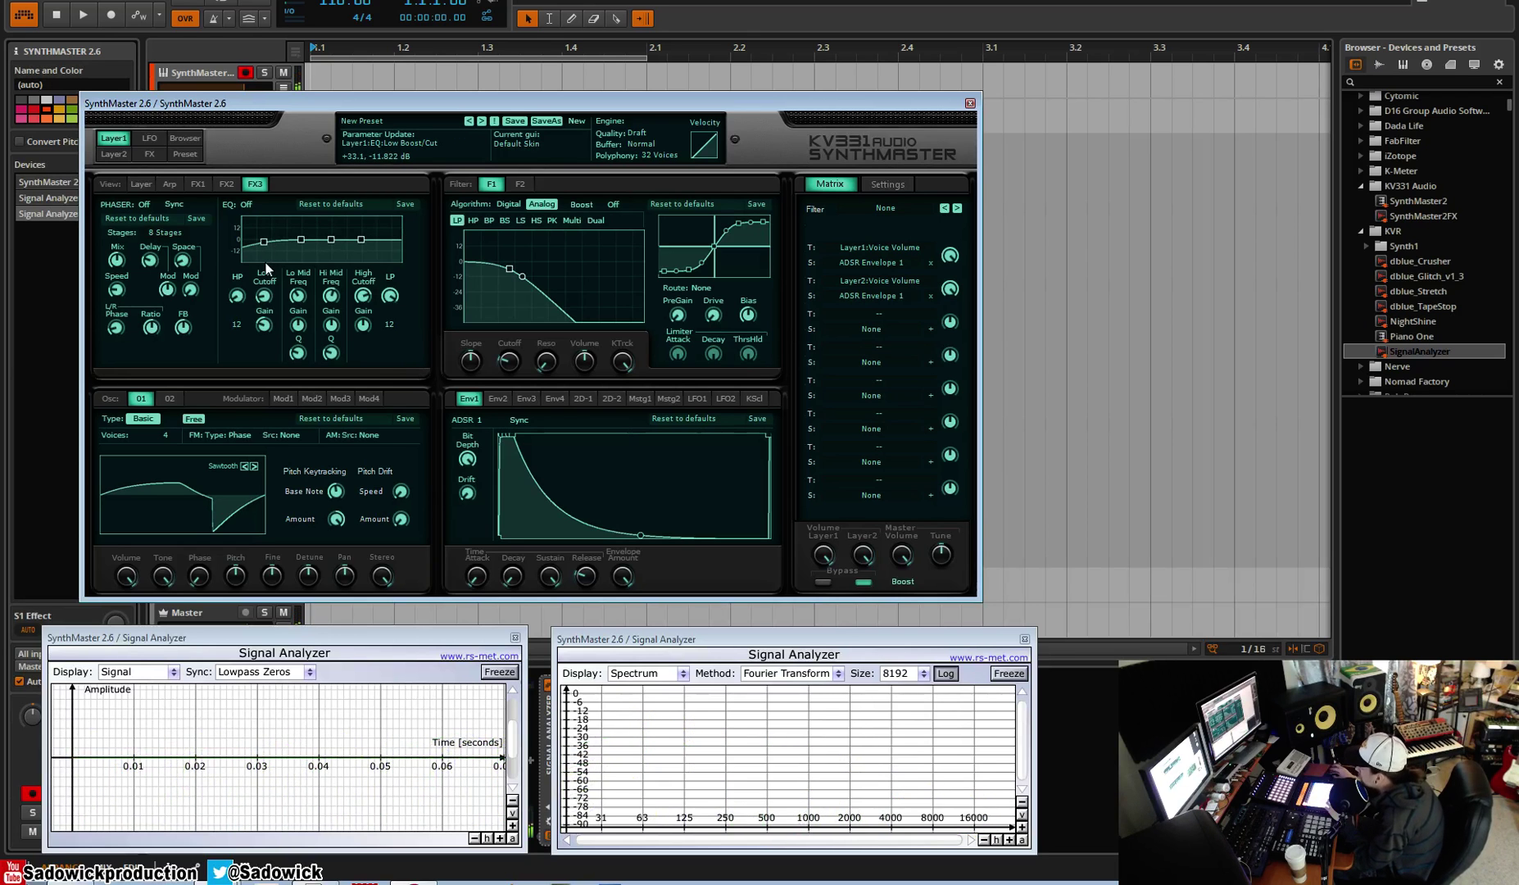
mouse_move(287, 261)
mouse_down()
mouse_move(267, 265)
mouse_move(275, 274)
mouse_up()
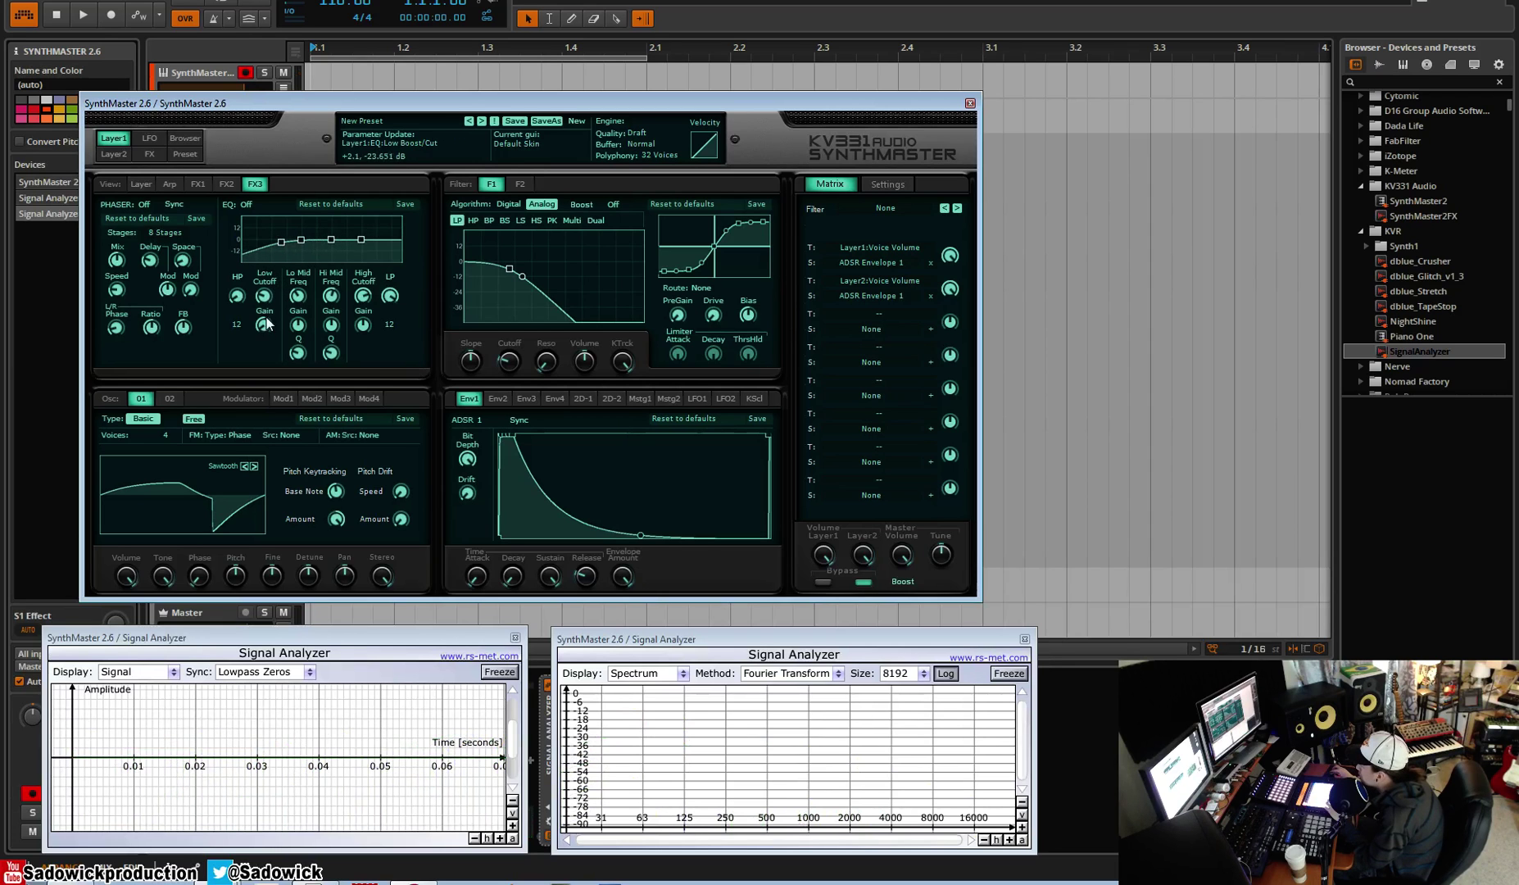
drag(287, 246, 291, 257)
click(301, 243)
drag(331, 239, 381, 237)
click(246, 204)
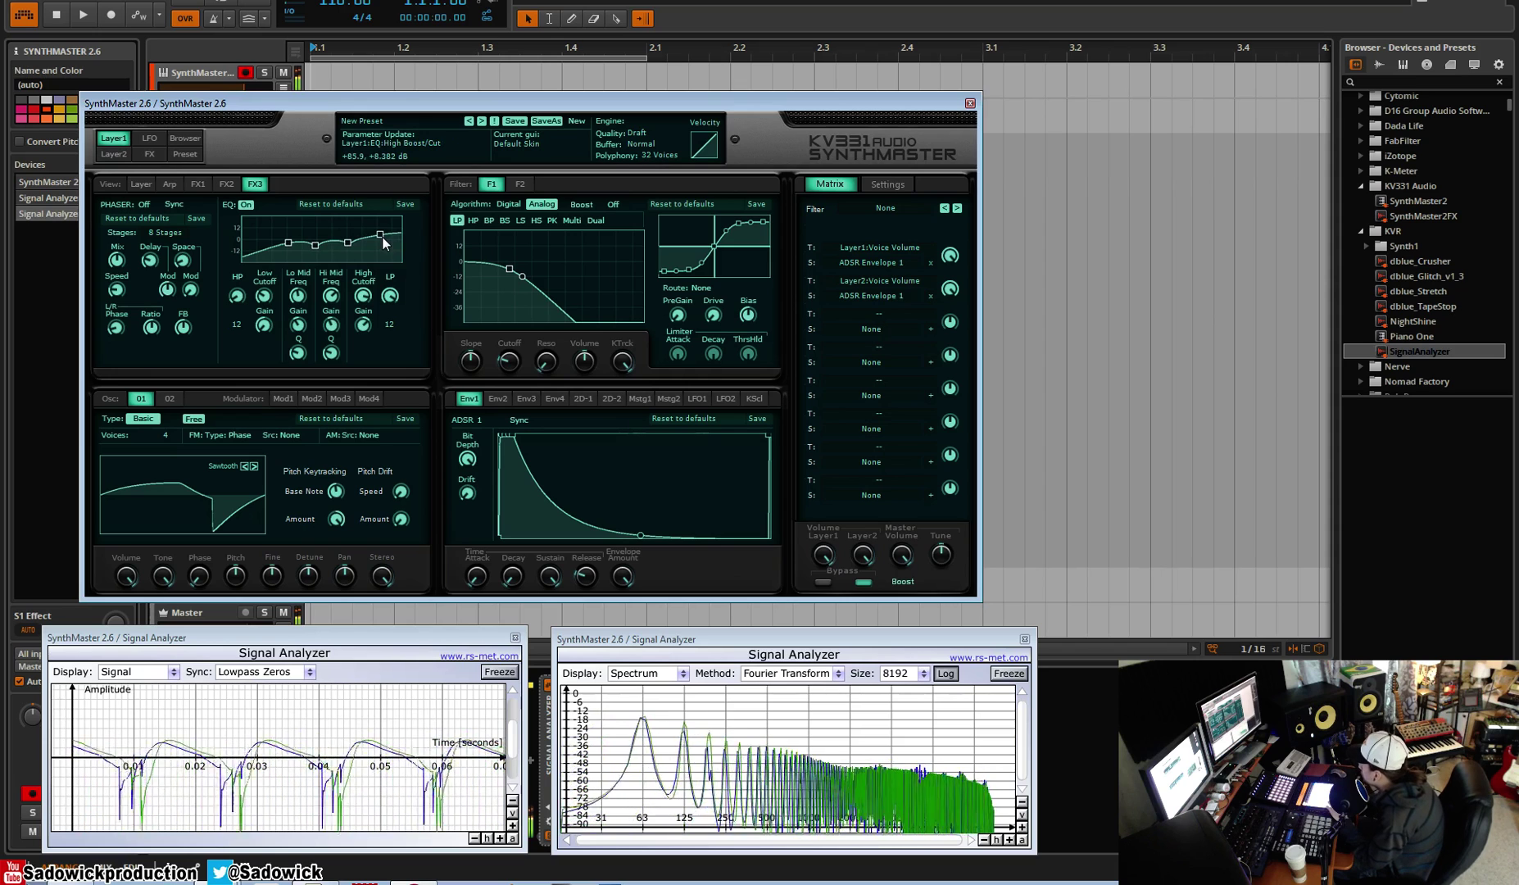
- Bypass and re-enable the EQ for comparison, then adjust oscillator 1's detune
click(246, 204)
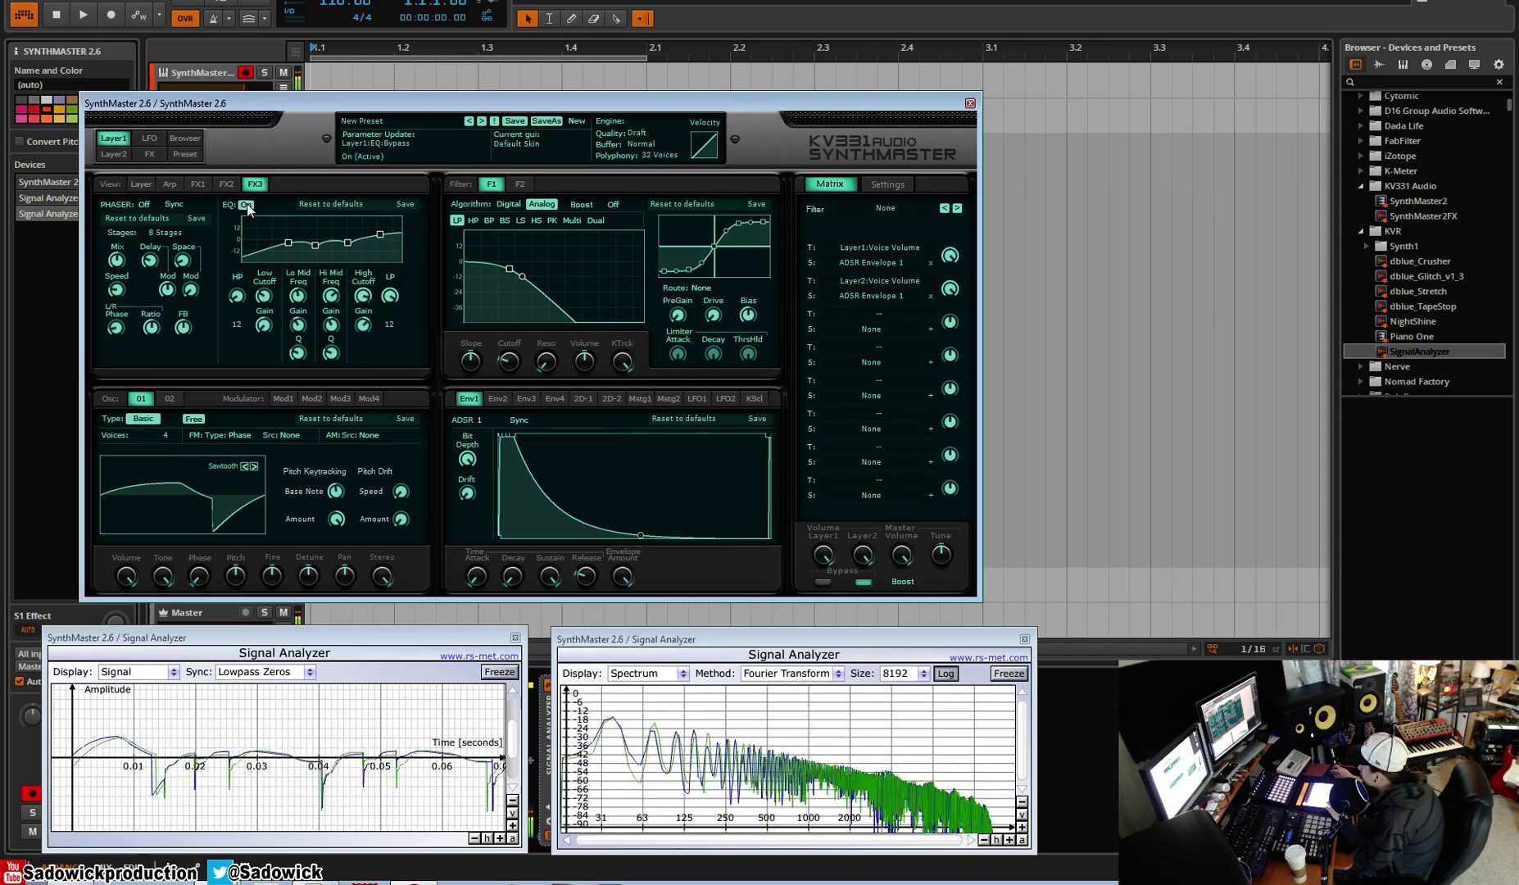
click(246, 203)
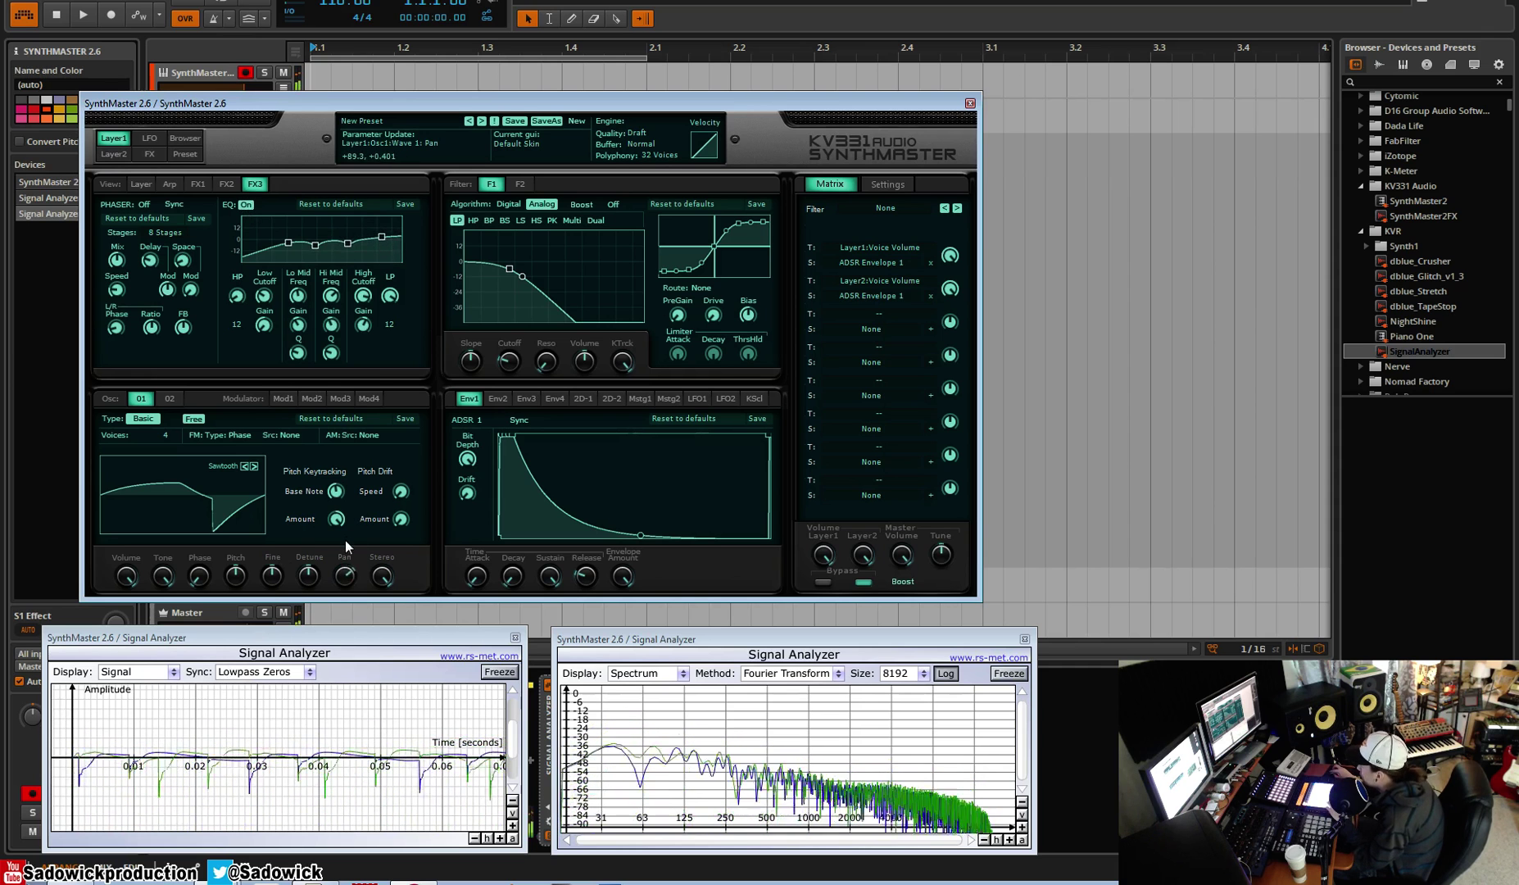
drag(318, 572, 318, 631)
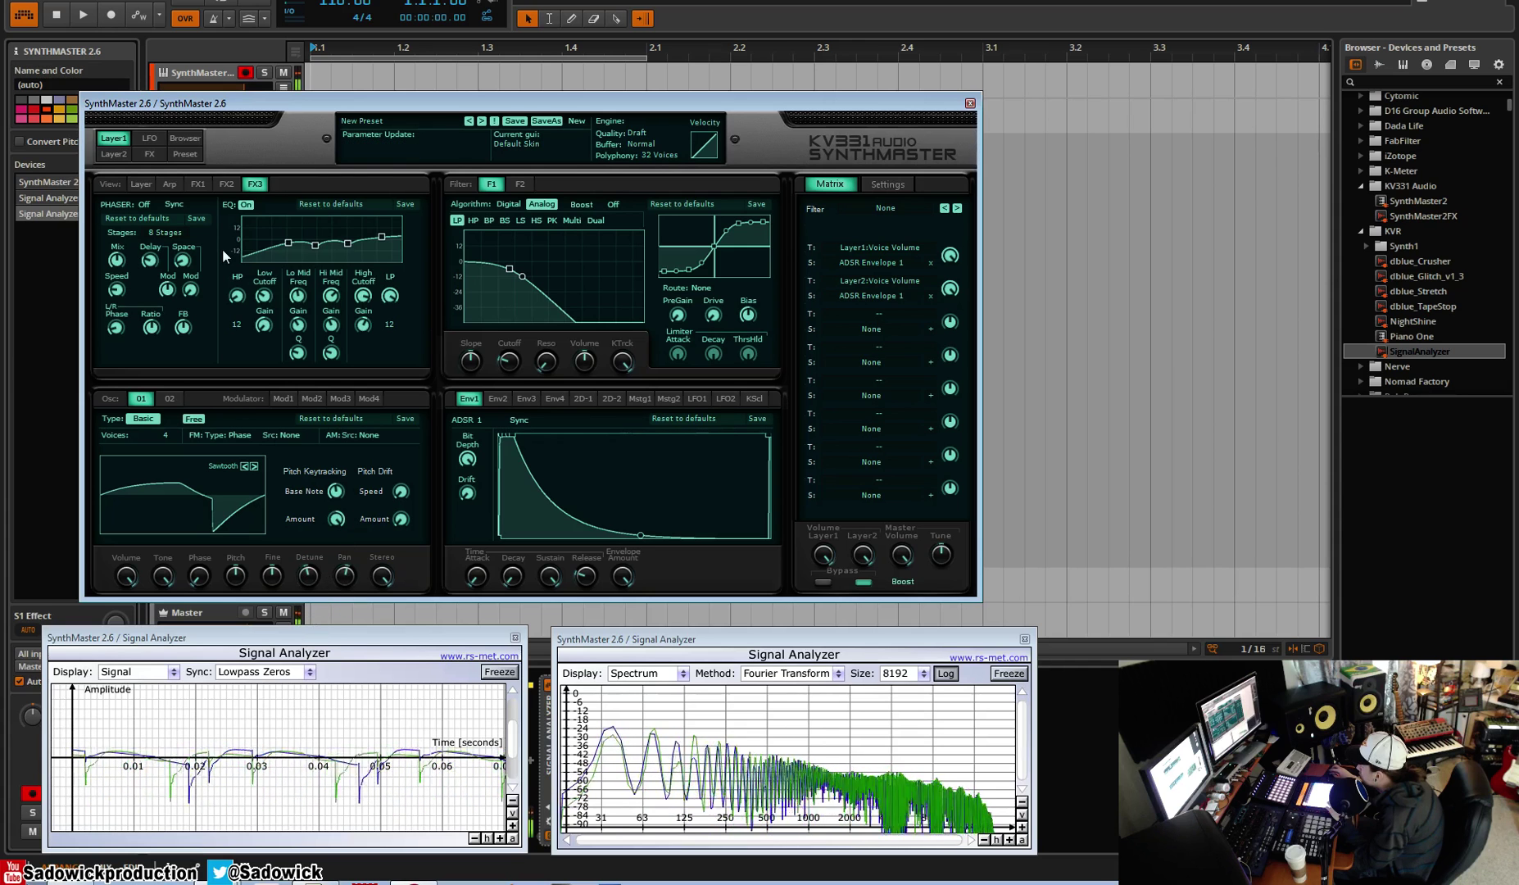